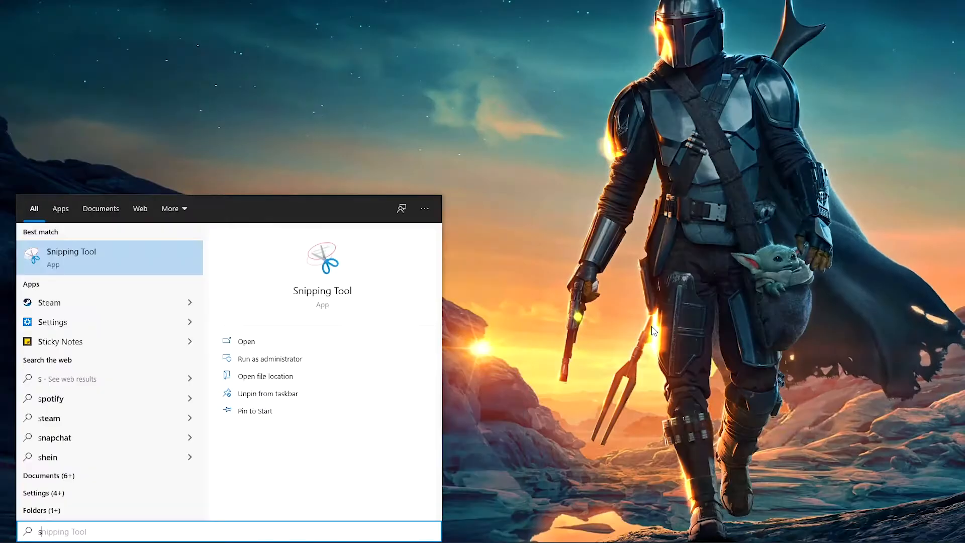
# Search the computer for Streamlabs OBS and bring up its launch options
pyautogui.write('strea')
pyautogui.rightClick(98, 295)
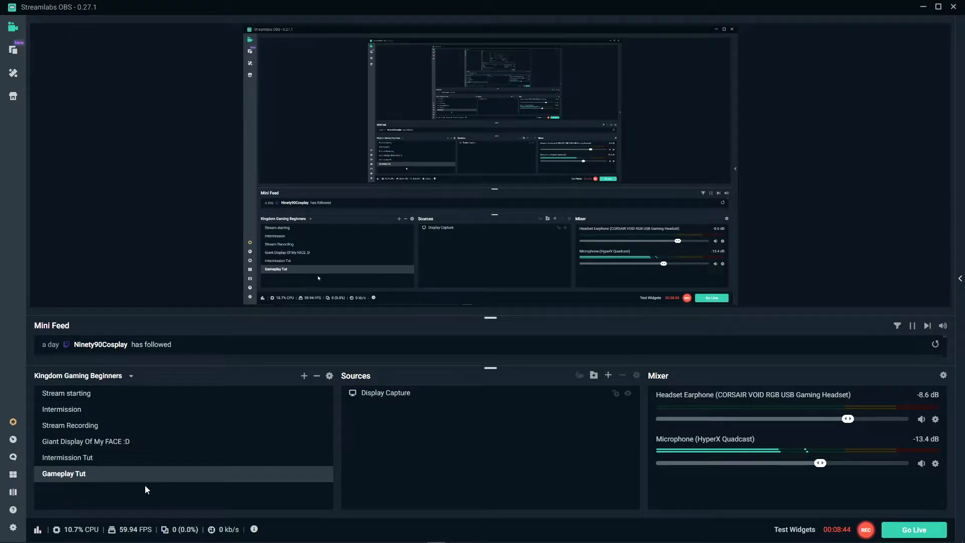
# Open the settings and examine the General, Stream and Output options, including the streaming, recording and audio output
pyautogui.click(13, 527)
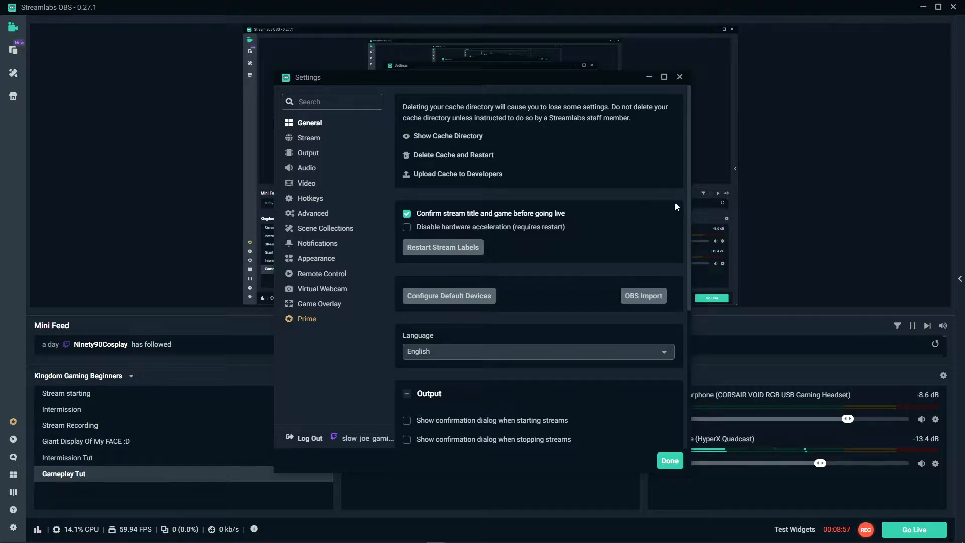
pyautogui.scroll(-5, 675, 203)
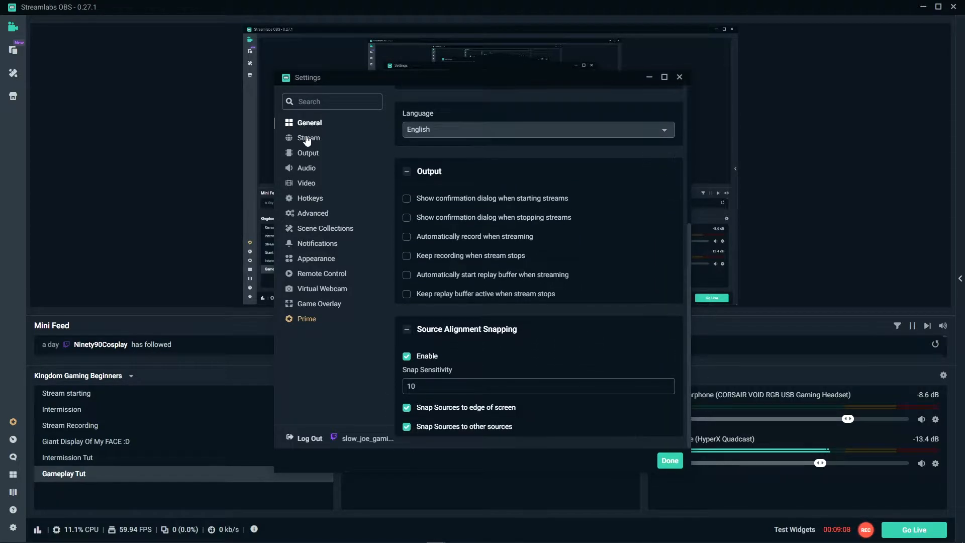
pyautogui.click(307, 139)
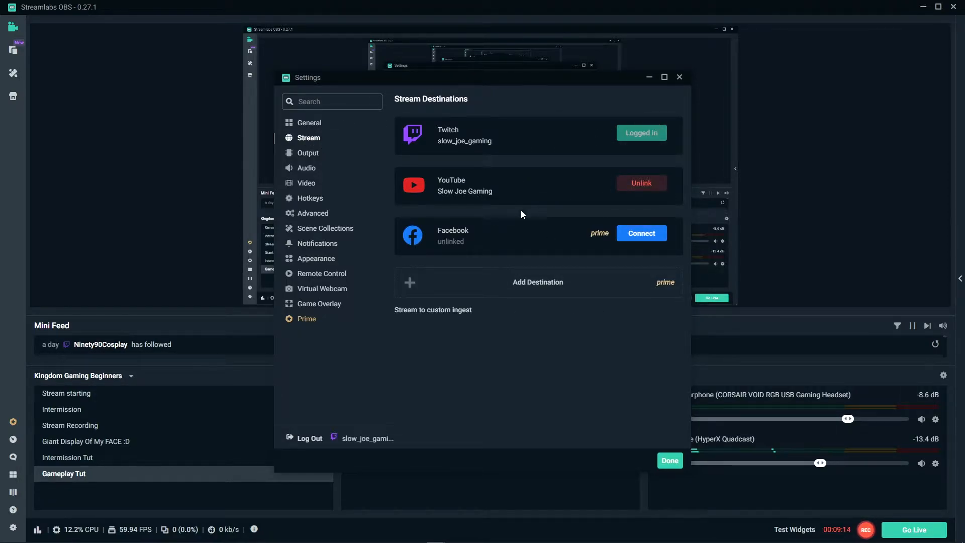
pyautogui.click(308, 153)
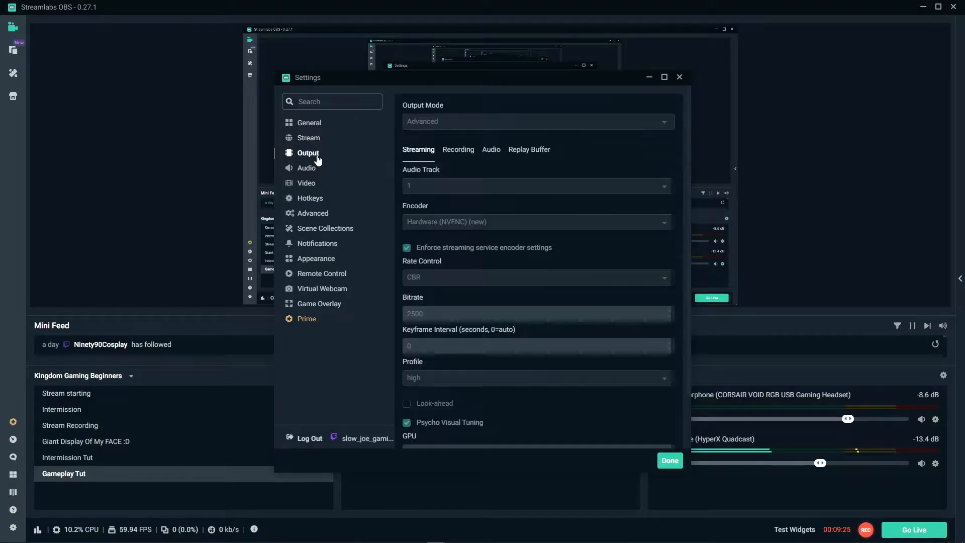
pyautogui.click(663, 77)
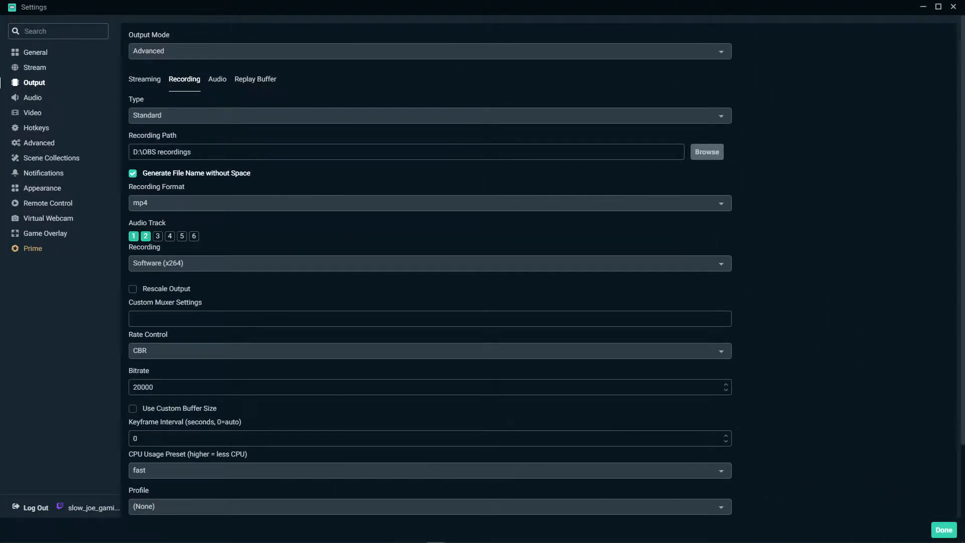
pyautogui.click(217, 79)
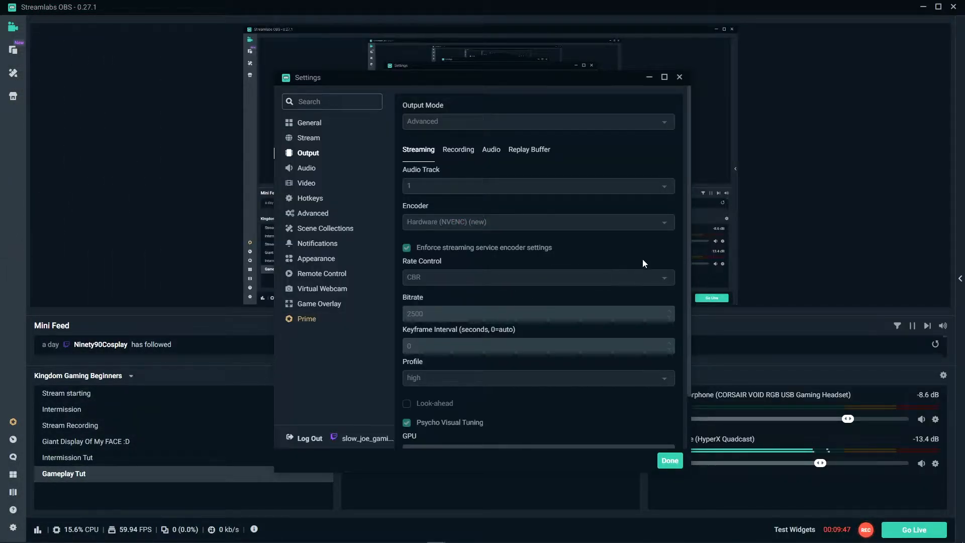
pyautogui.scroll(-2, 578, 263)
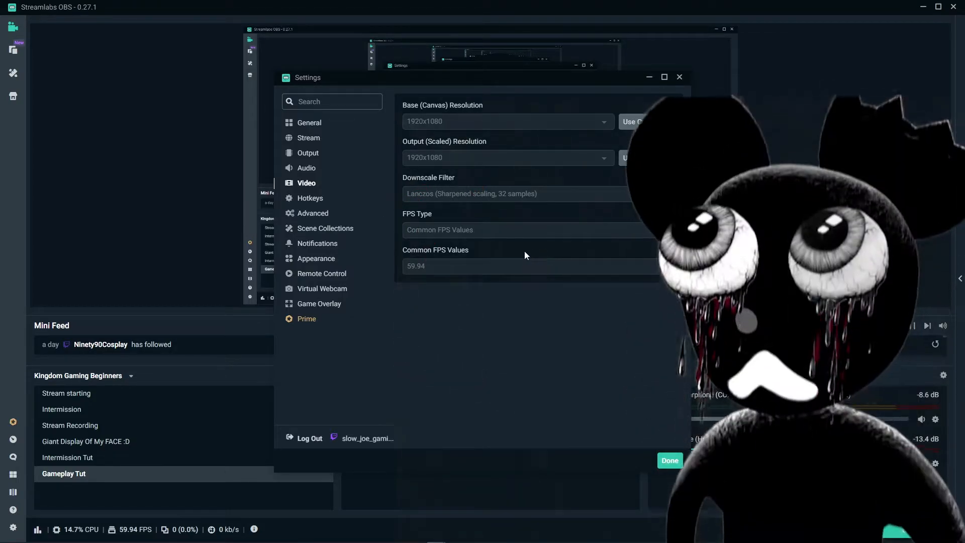
# Examine the Hotkeys, Advanced, Scene Collections, Appearance and Remote Control settings
pyautogui.click(310, 198)
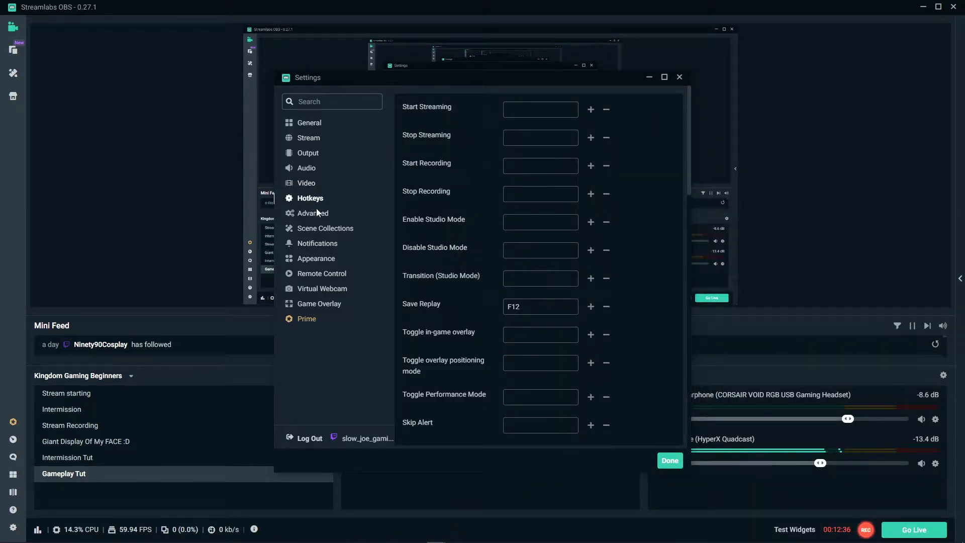
pyautogui.click(316, 218)
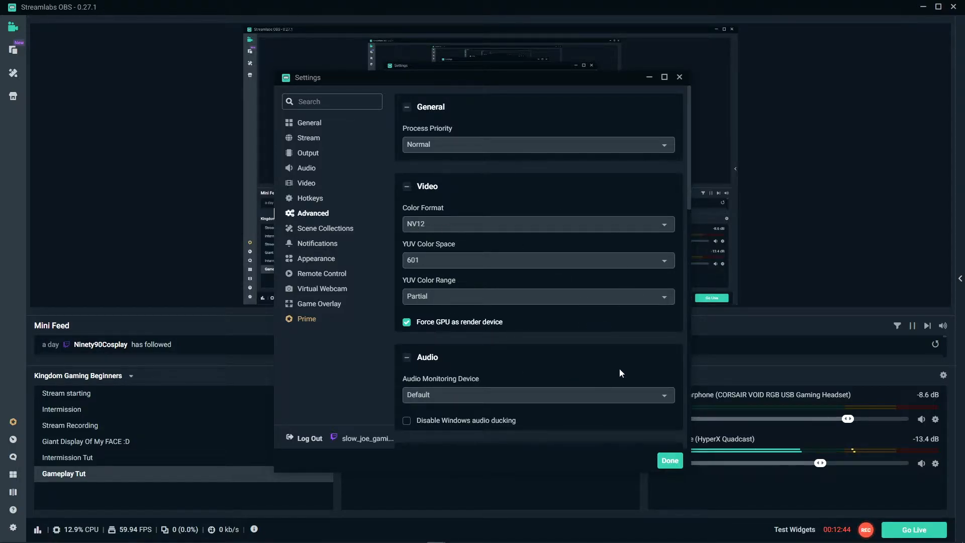
pyautogui.scroll(-6, 612, 374)
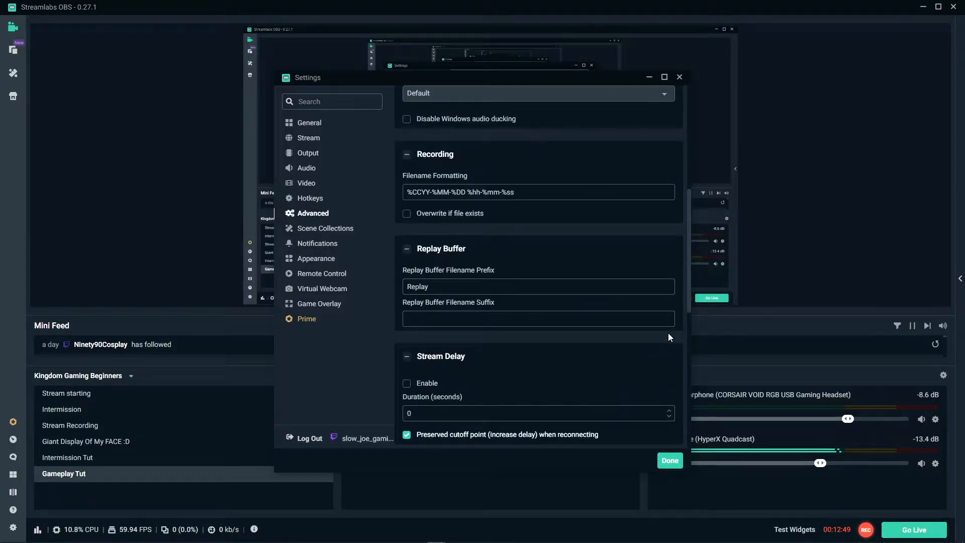
pyautogui.scroll(-5, 667, 332)
pyautogui.scroll(-5, 669, 333)
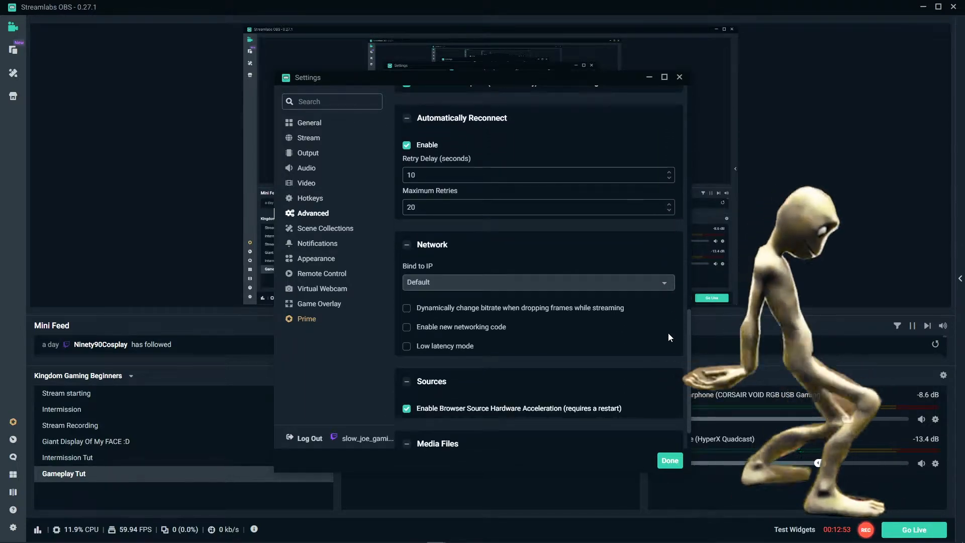
pyautogui.scroll(-2, 668, 333)
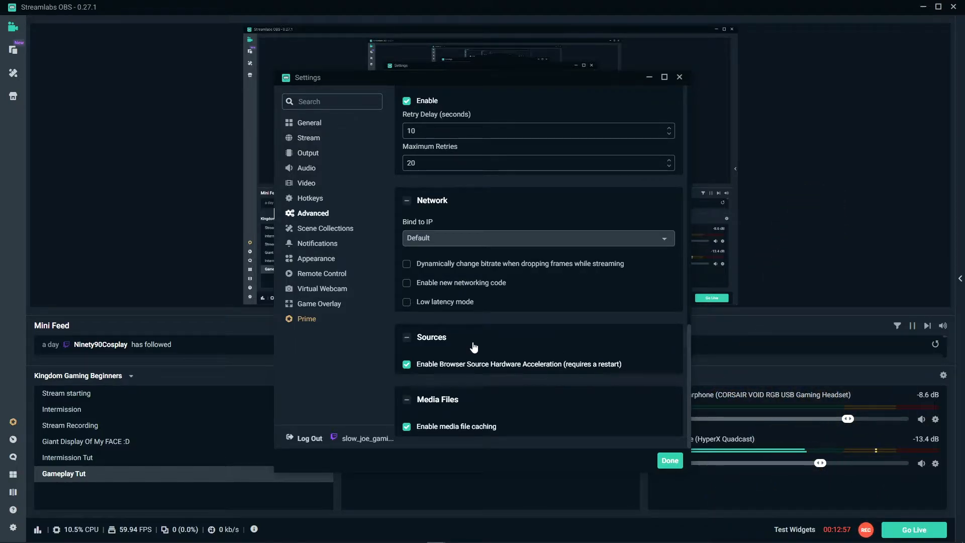
pyautogui.click(327, 229)
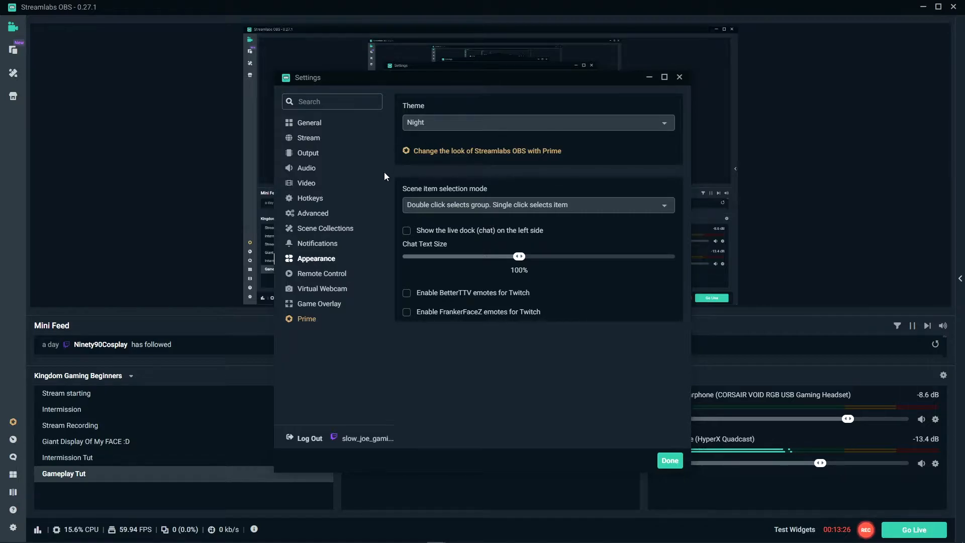
pyautogui.click(374, 275)
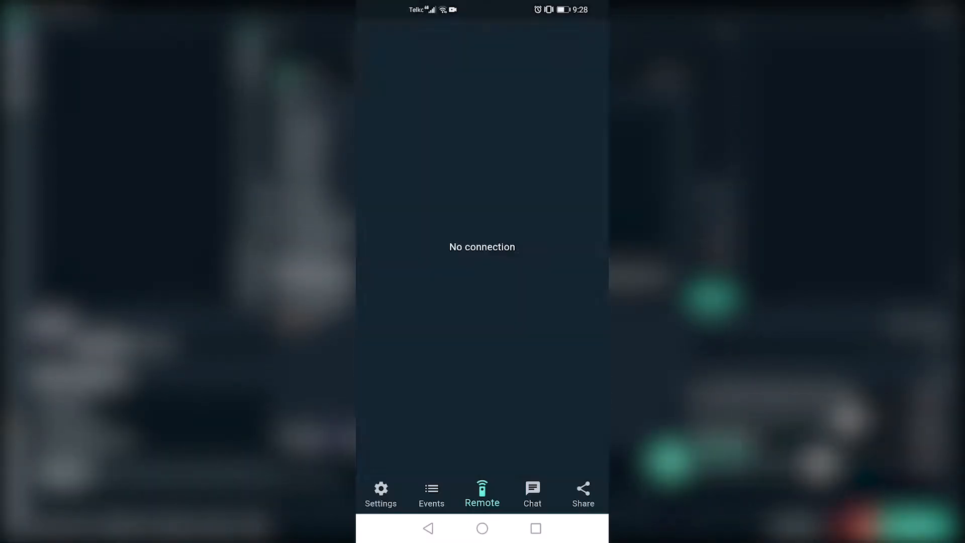
# Switch through the Stream Recording, Intermission, Intermission Tut and Gameplay Tut scenes from the mobile remote
pyautogui.click(482, 230)
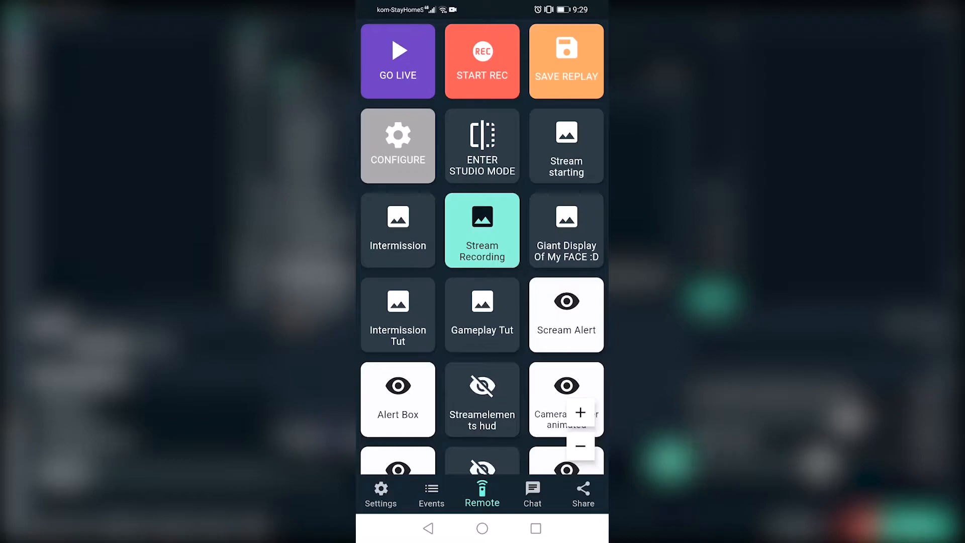
pyautogui.click(398, 230)
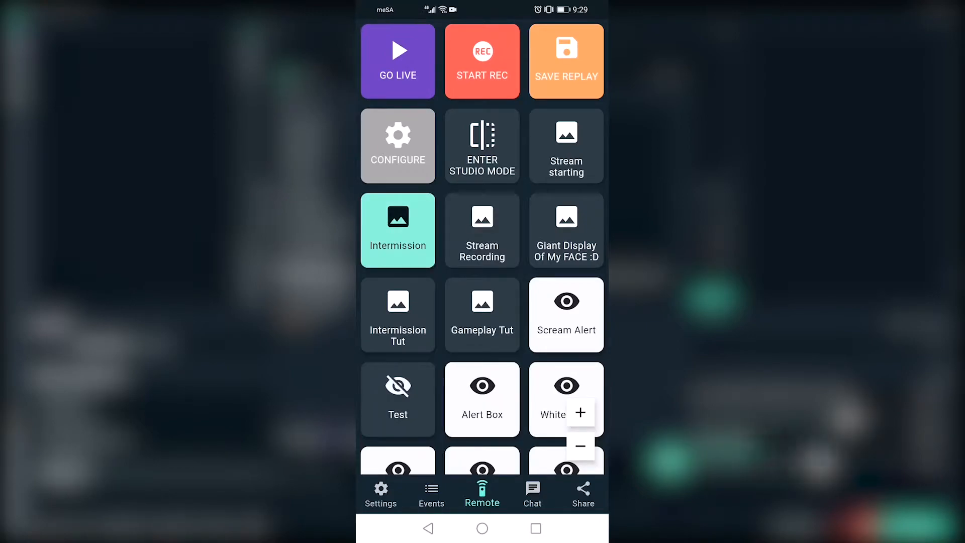
pyautogui.click(398, 315)
pyautogui.click(482, 314)
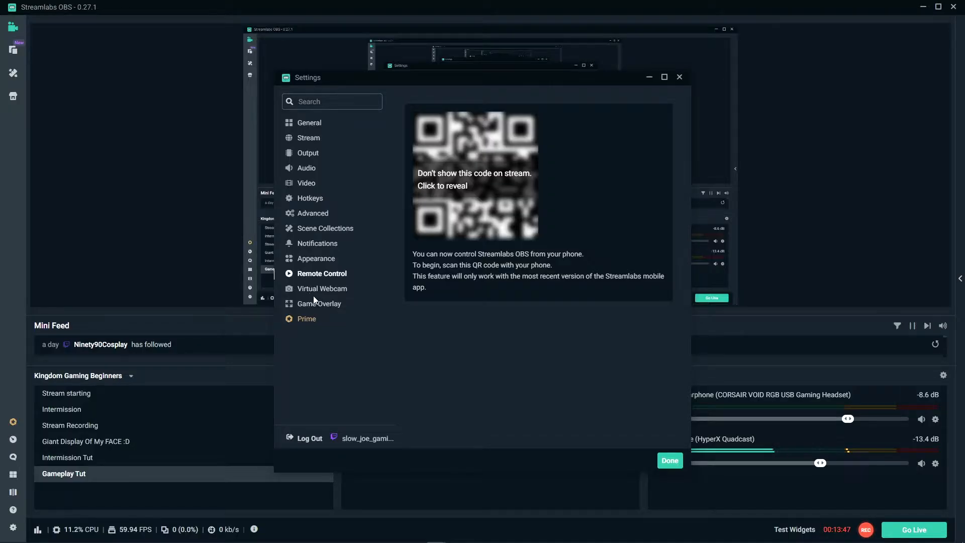
# Examine the Virtual Webcam and Game Overlay settings and close the settings window
pyautogui.click(314, 291)
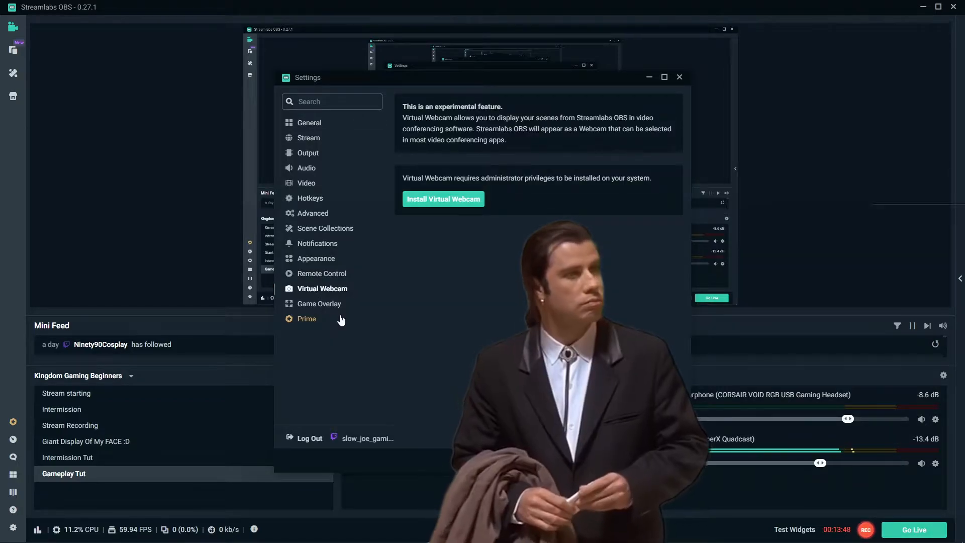
pyautogui.click(309, 303)
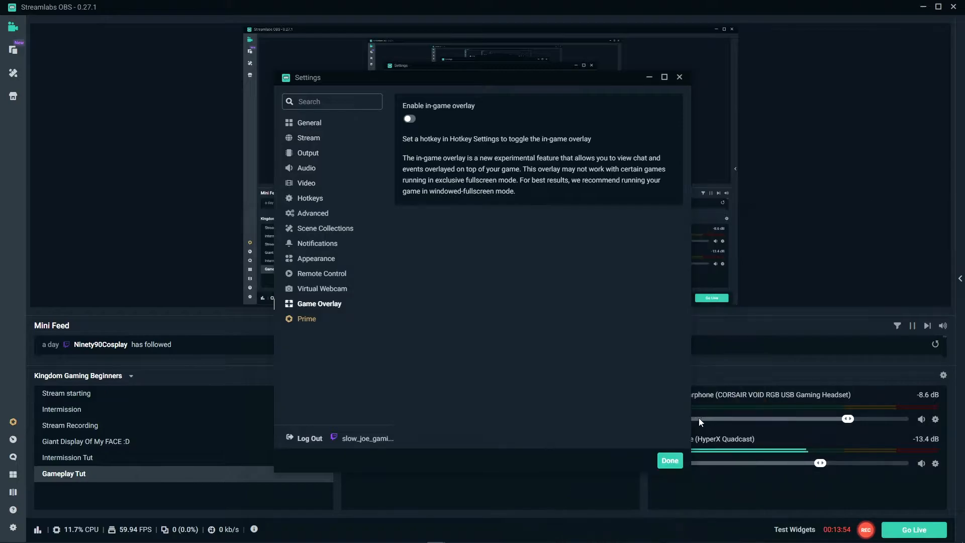
pyautogui.click(669, 458)
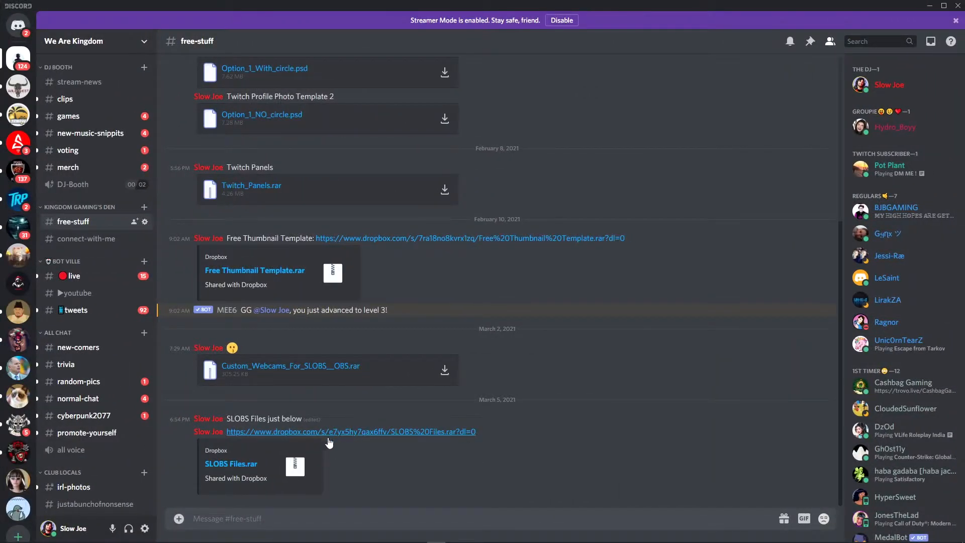
# Open the shared SLOBS Files.rar Dropbox link from the free-stuff channel and go into its SLOBS Files folder
pyautogui.click(308, 431)
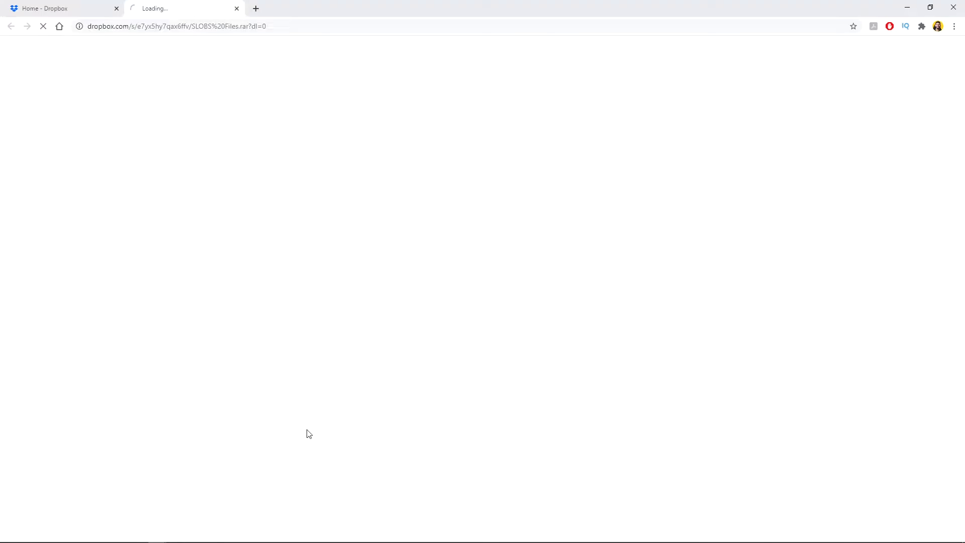
pyautogui.click(127, 142)
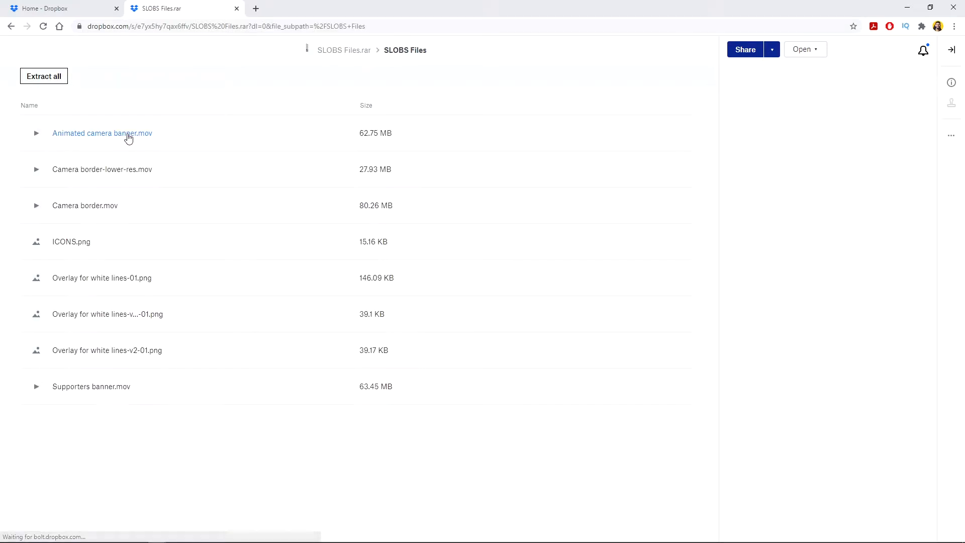
pyautogui.moveTo(297, 459); pyautogui.dragTo(77, 143)
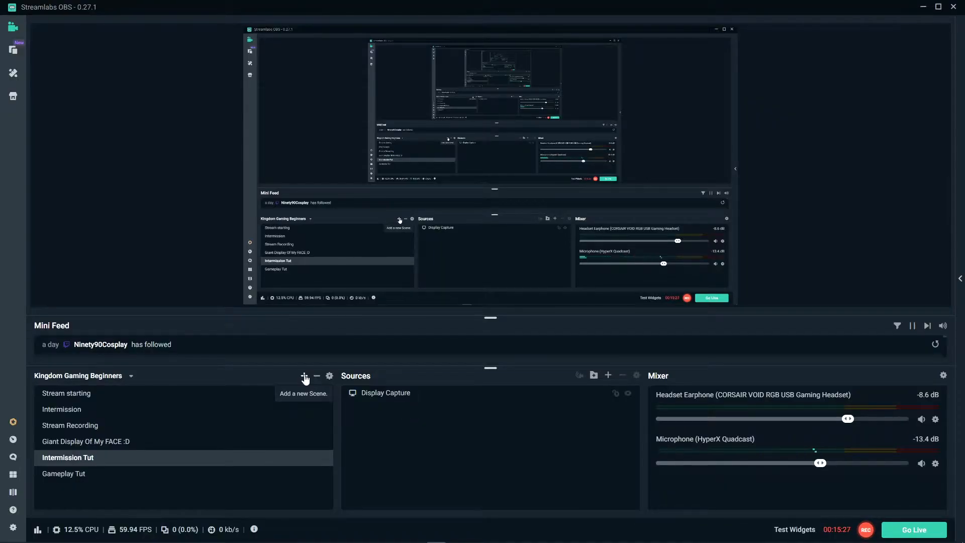
# Start adding a new scene to the Kingdom Gaming Beginners collection
pyautogui.click(304, 376)
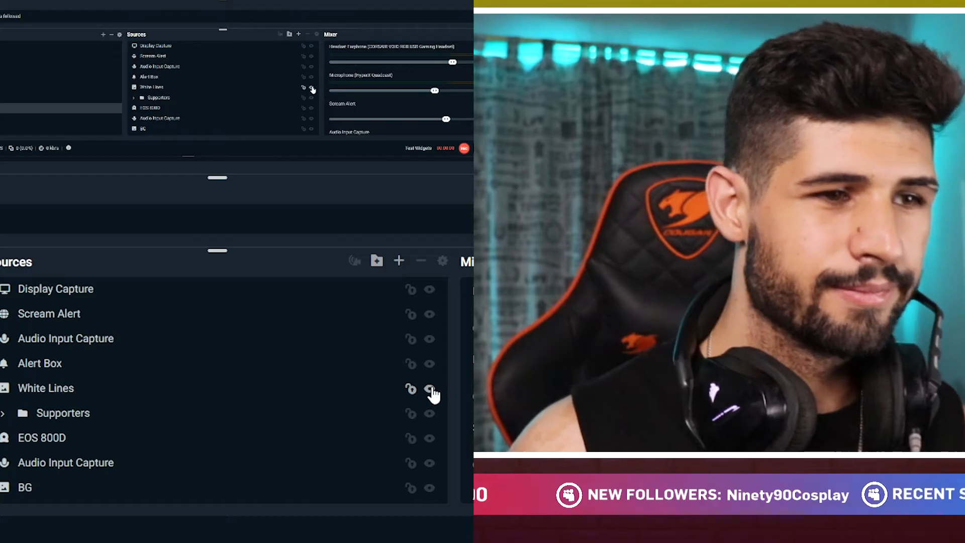
# Hide the White Lines and Supporters sources, and toggle the visibility of the EOS 800D camera source off and on
pyautogui.click(430, 389)
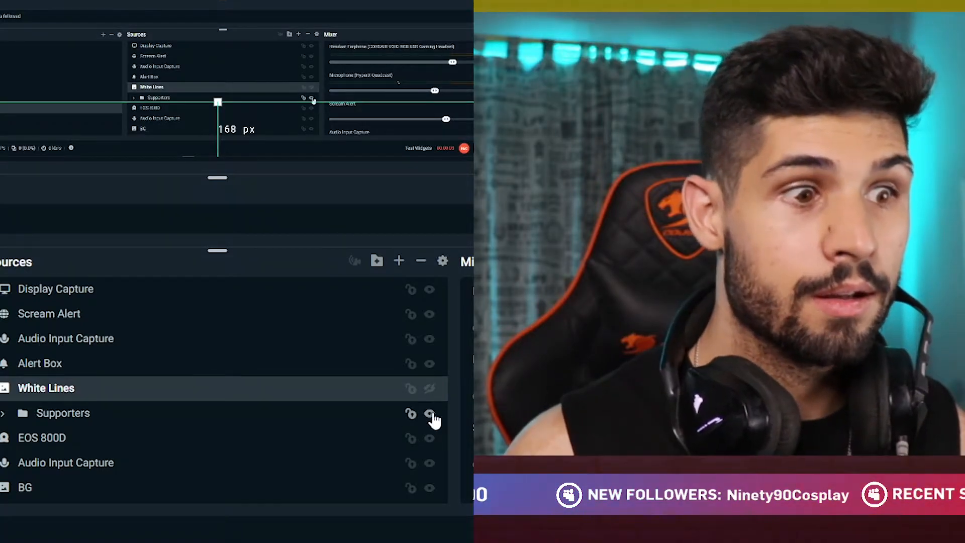
pyautogui.click(431, 414)
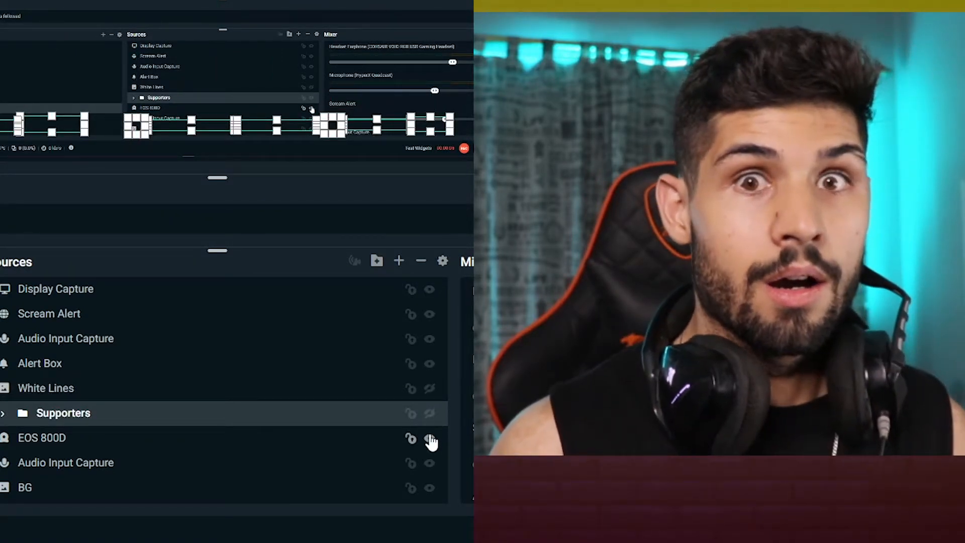
pyautogui.click(430, 439)
pyautogui.click(431, 440)
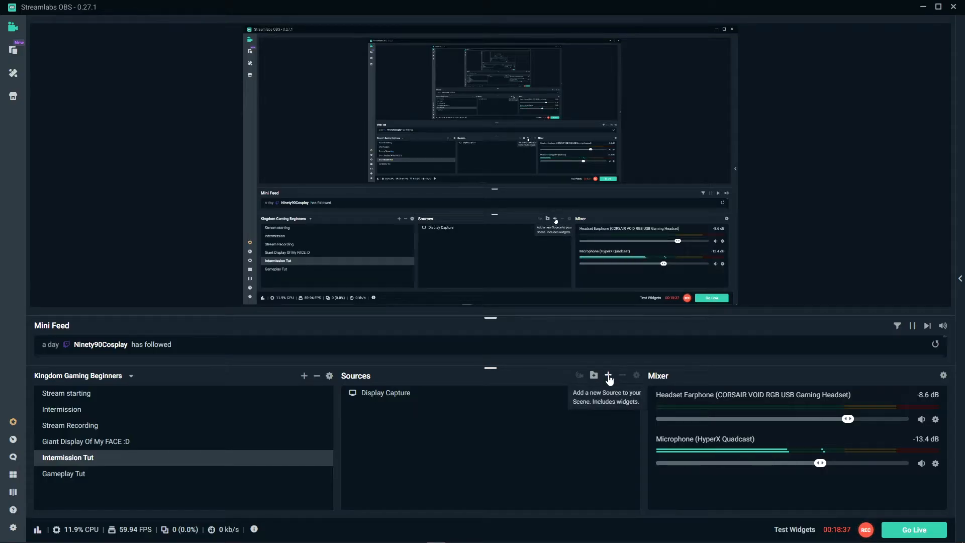
# Add a new Image source named "White border lines" to the Intermission Tut scene
pyautogui.click(608, 376)
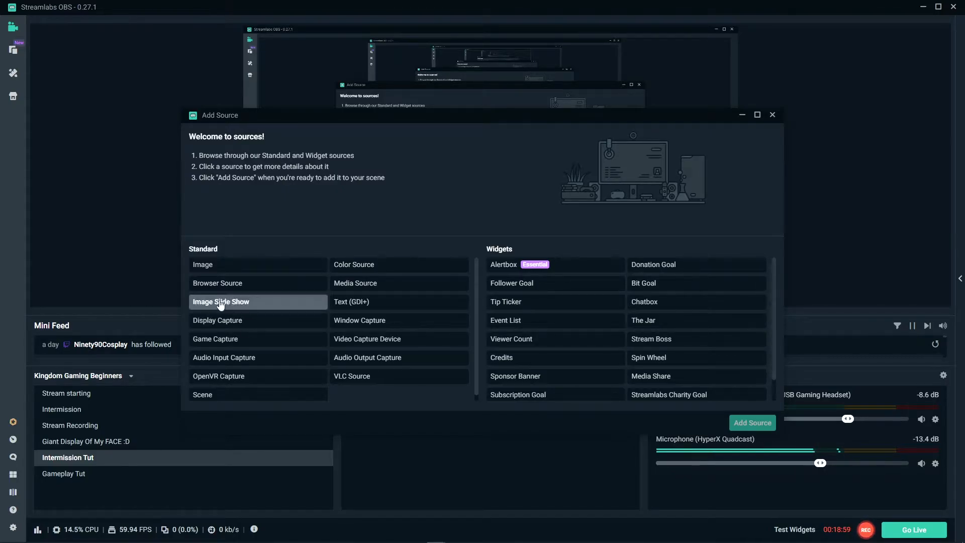
pyautogui.click(222, 266)
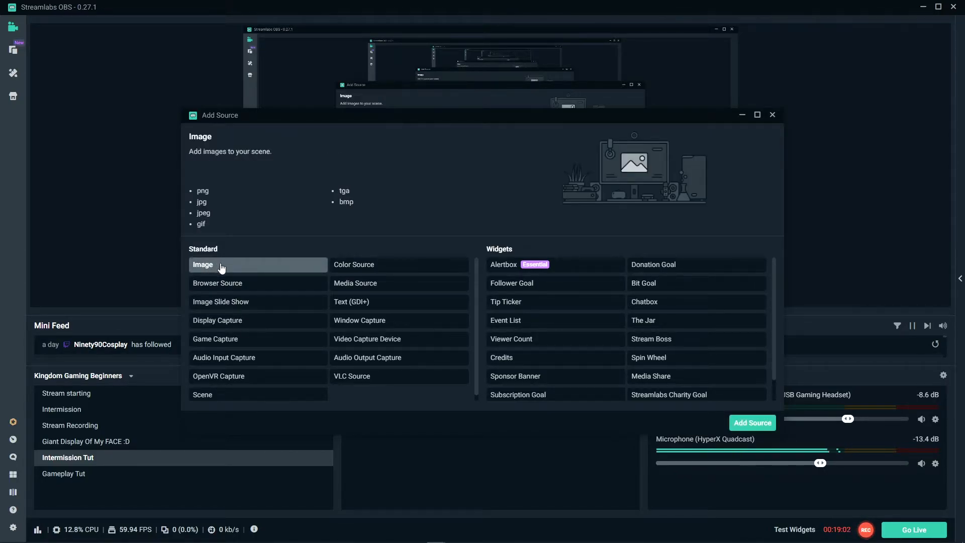
pyautogui.click(756, 421)
pyautogui.click(436, 339)
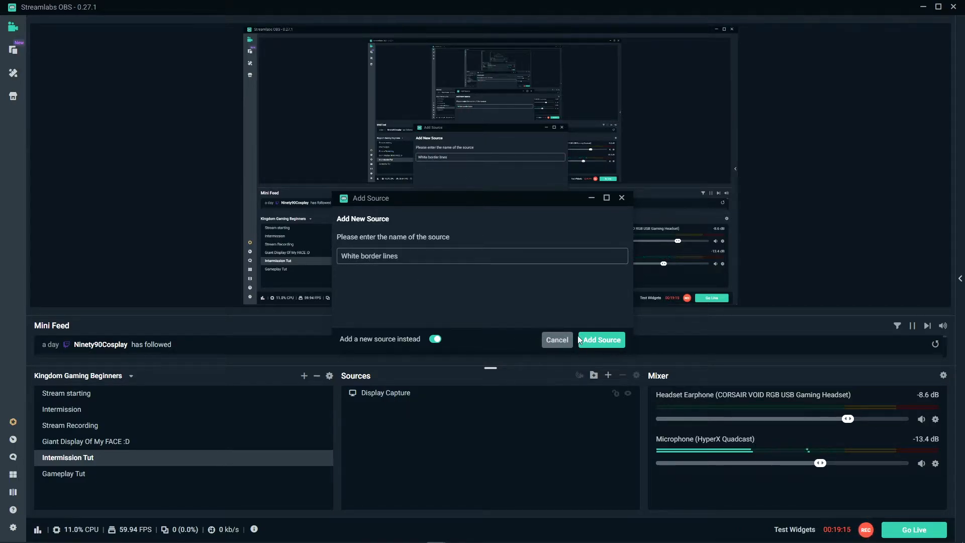
pyautogui.click(601, 340)
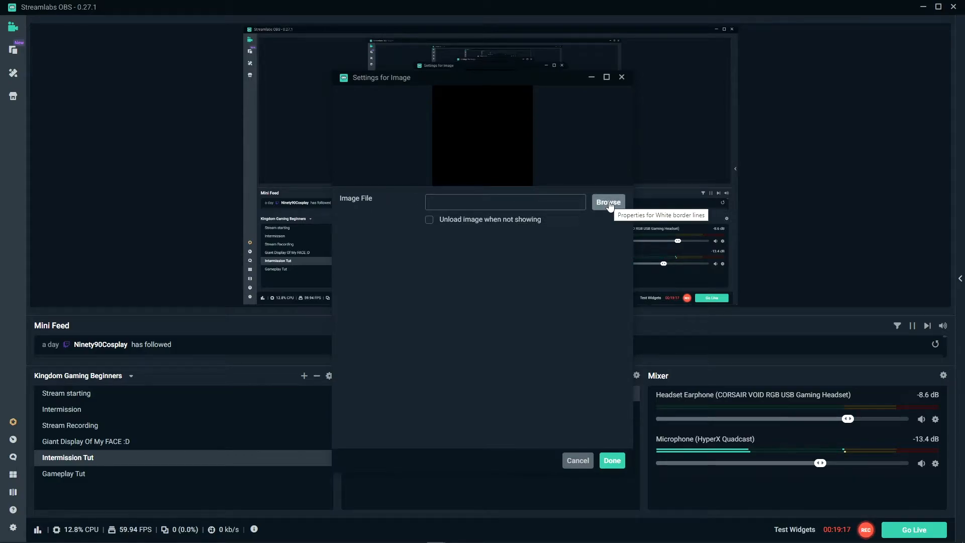
# Load "Overlay for white lines-01.png" from the SLOBS Files folder as the source's image and accept its settings
pyautogui.click(608, 202)
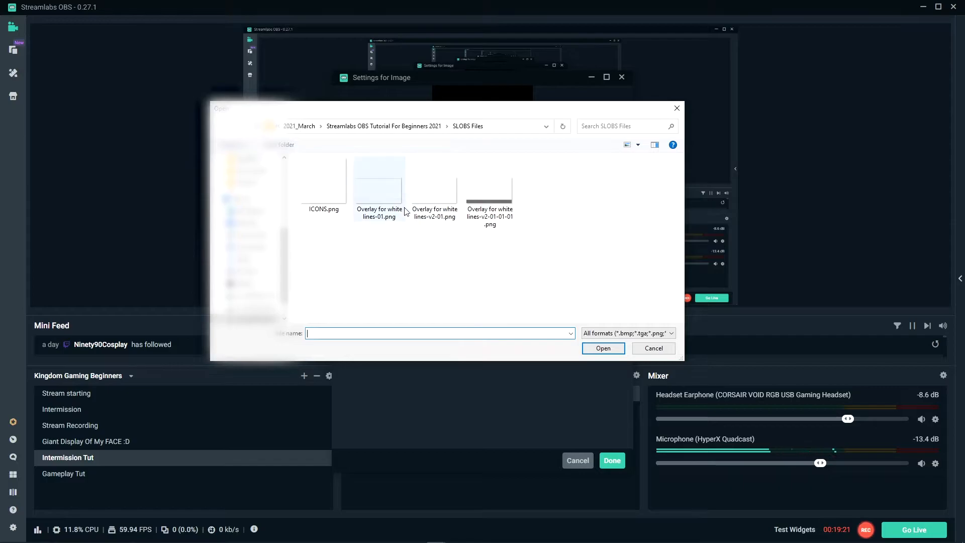
pyautogui.click(390, 199)
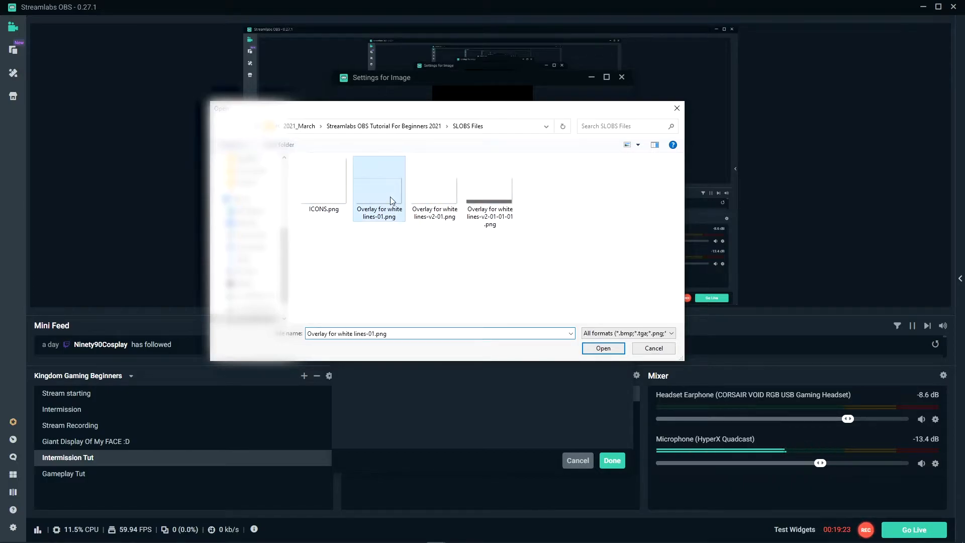
pyautogui.click(601, 347)
pyautogui.click(612, 460)
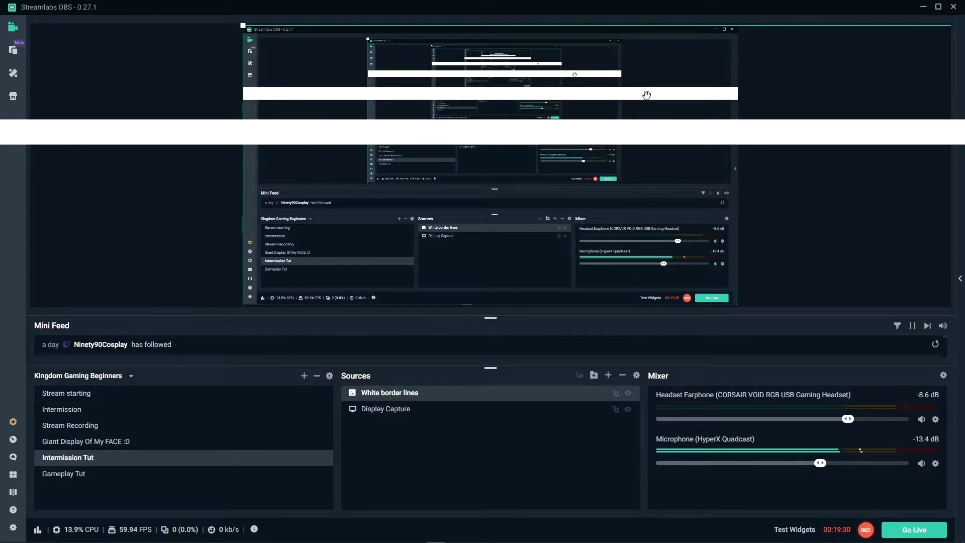
# Scale the white border lines image to the full canvas using a transform
pyautogui.rightClick(646, 96)
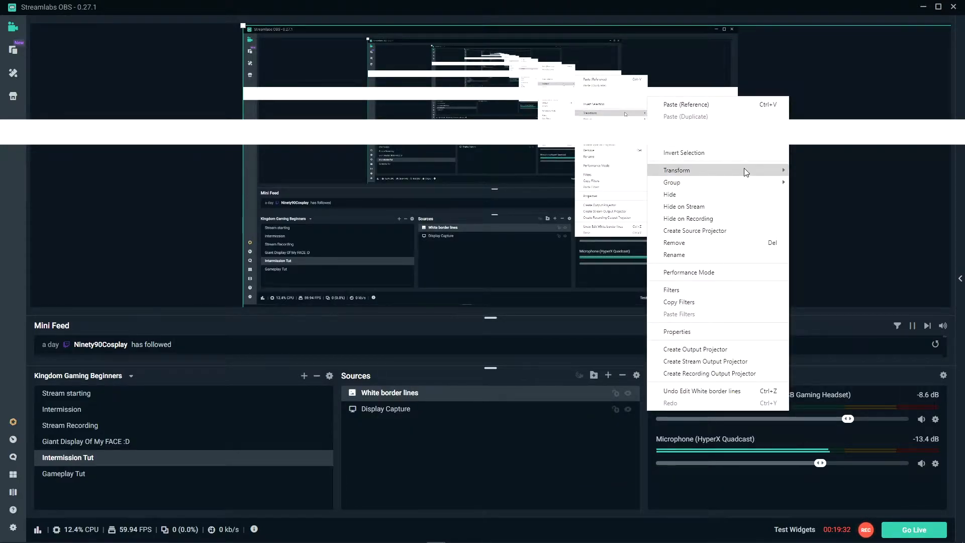
pyautogui.moveTo(744, 171)
pyautogui.click(850, 209)
pyautogui.click(851, 209)
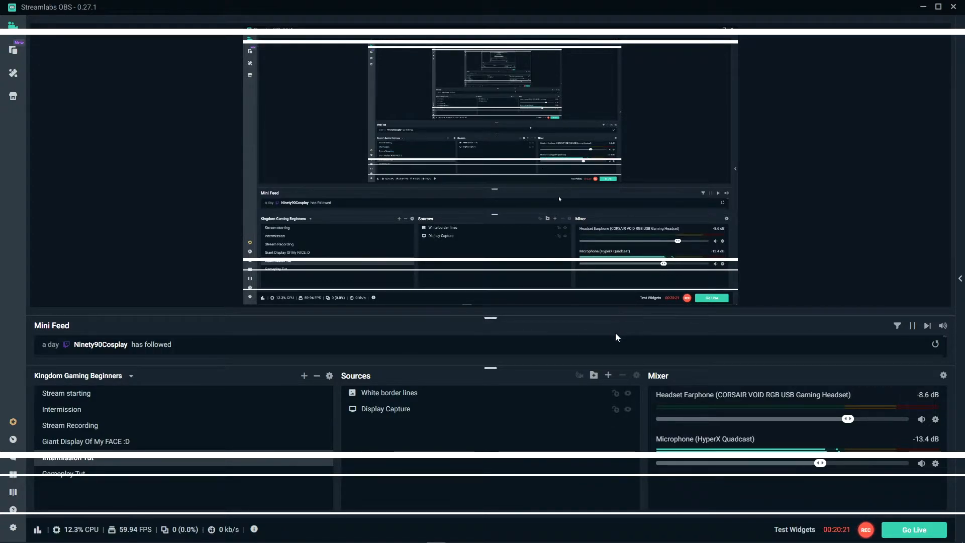
# Add a new Media Source named "Supporters banner" to the Intermission Tut scene
pyautogui.click(608, 375)
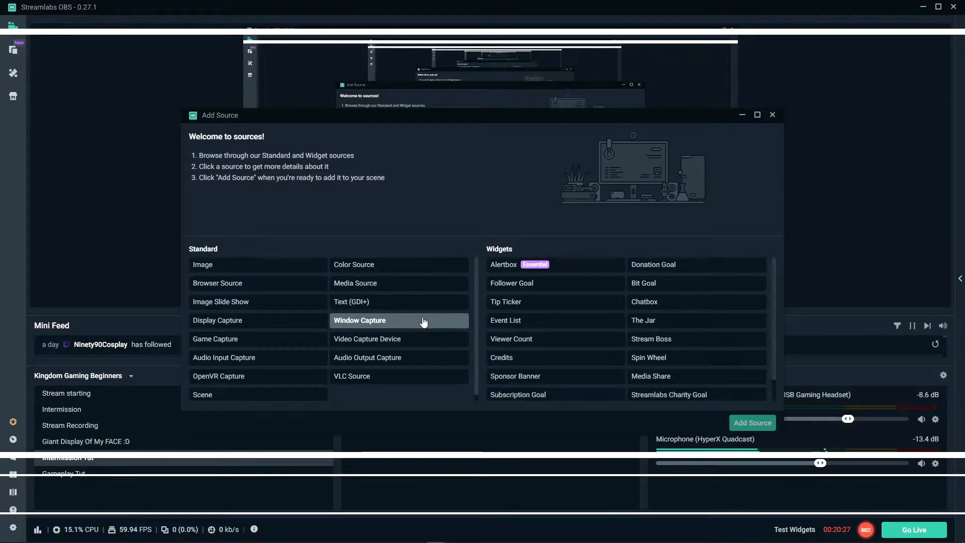
pyautogui.click(432, 339)
pyautogui.click(391, 285)
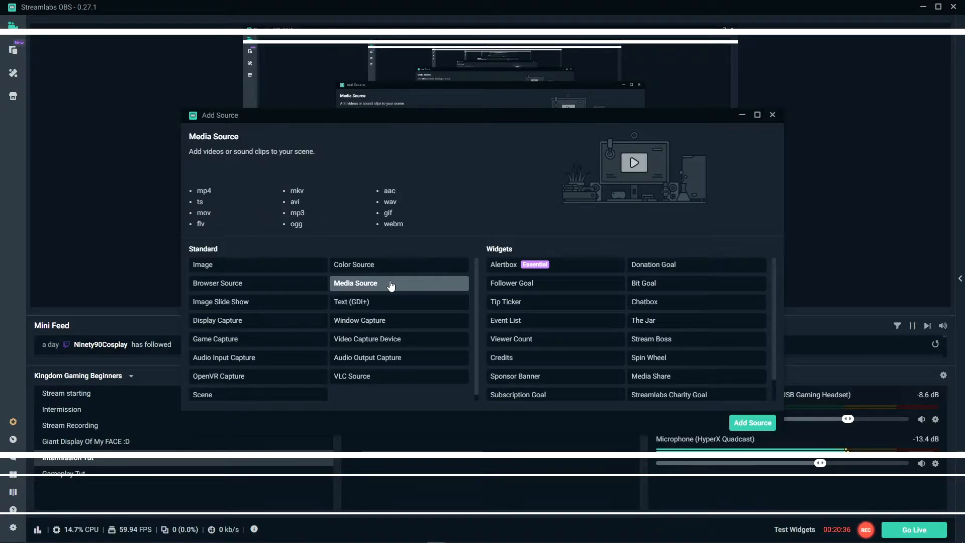
pyautogui.click(752, 422)
pyautogui.click(436, 338)
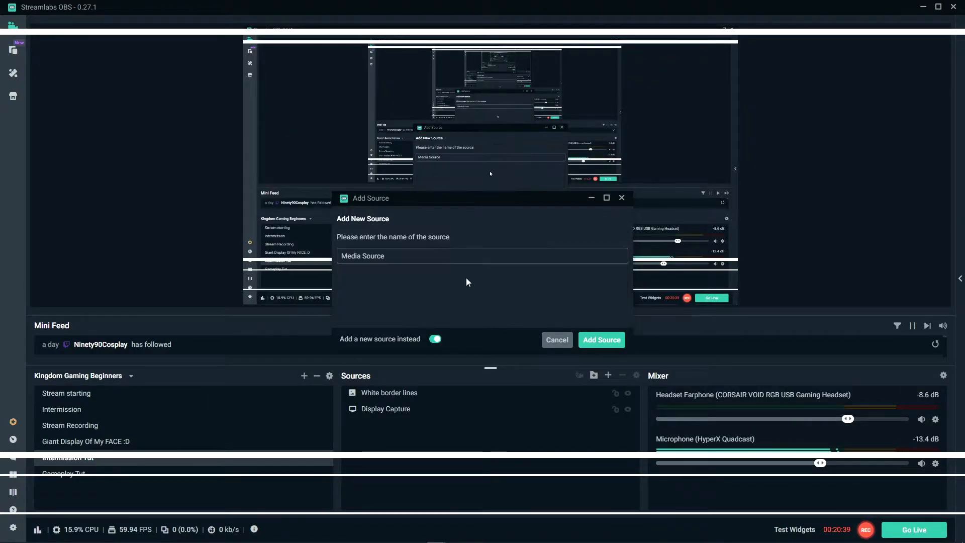
pyautogui.write('Supporters banner')
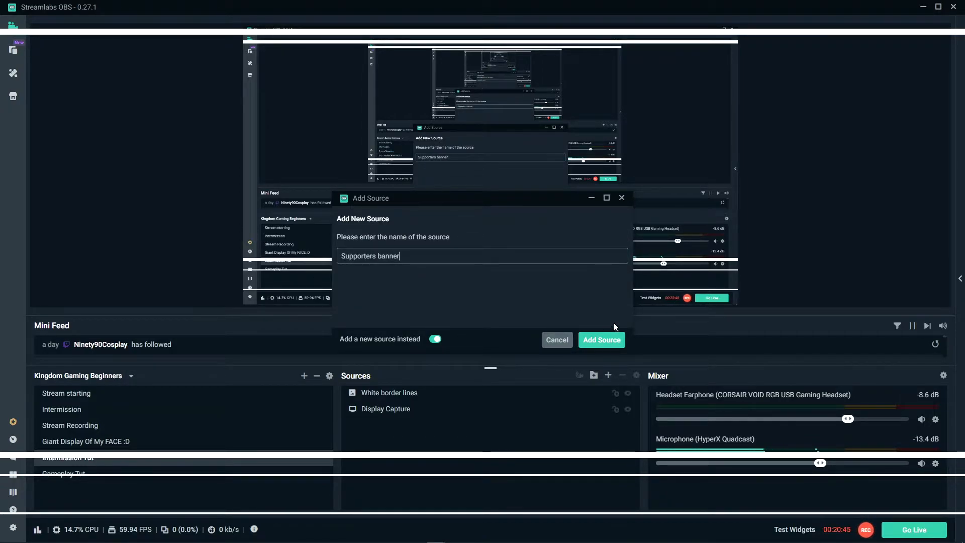
pyautogui.click(612, 341)
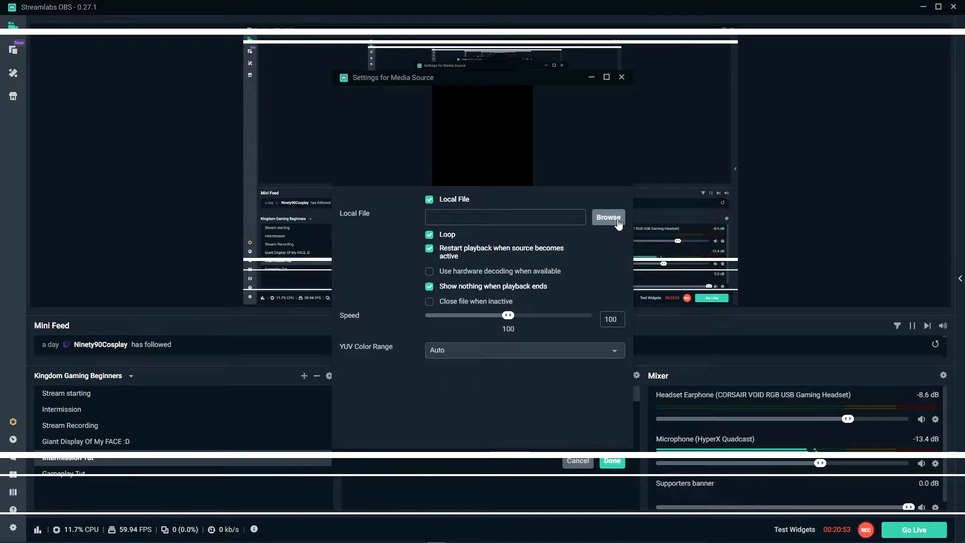
# Load "Supporters banner.mov" from the SLOBS Files folder as the source's local file and accept its settings
pyautogui.click(618, 223)
pyautogui.click(498, 178)
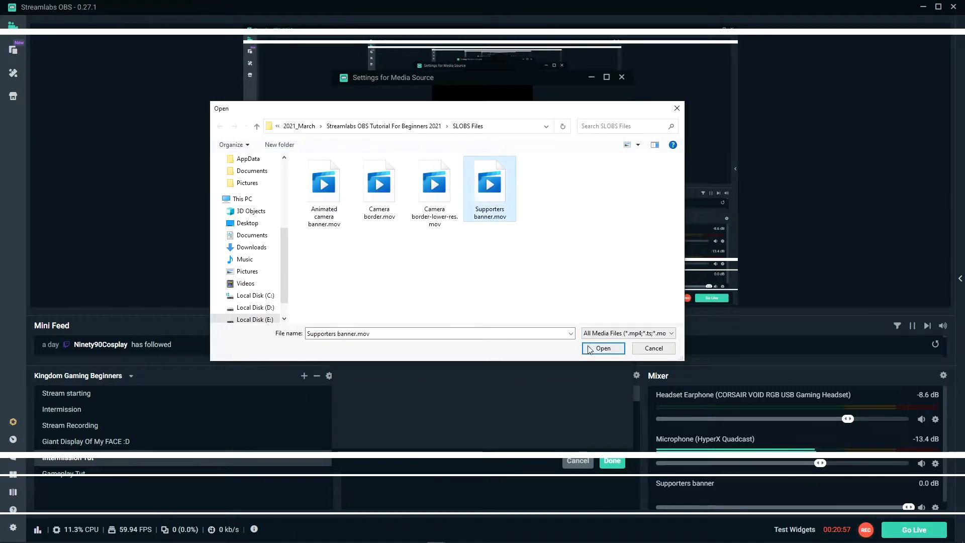
pyautogui.click(602, 347)
pyautogui.click(612, 460)
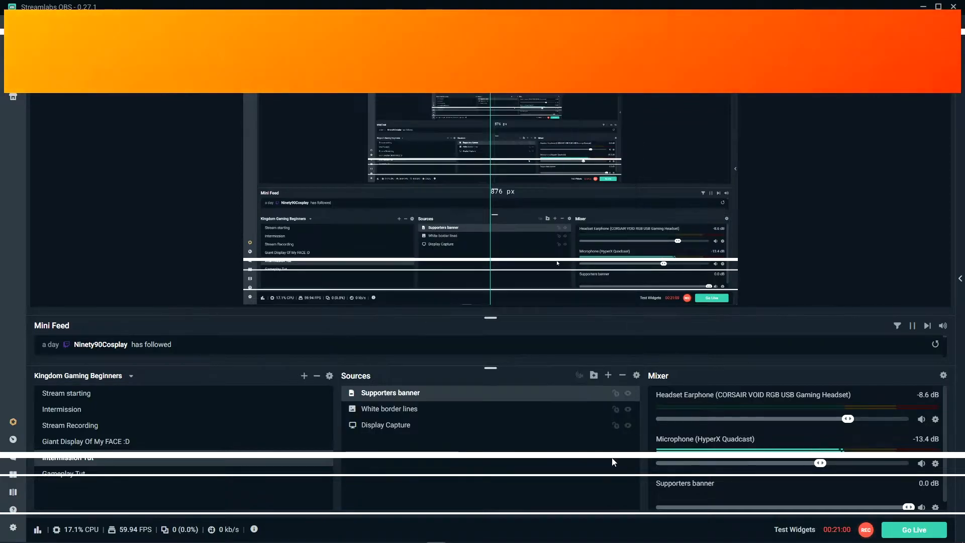
# Fit the Supporters banner across the canvas between the two lower white lines and order it beneath the White border lines source
pyautogui.moveTo(706, 56); pyautogui.dragTo(741, 278)
pyautogui.moveTo(242, 278); pyautogui.dragTo(238, 279)
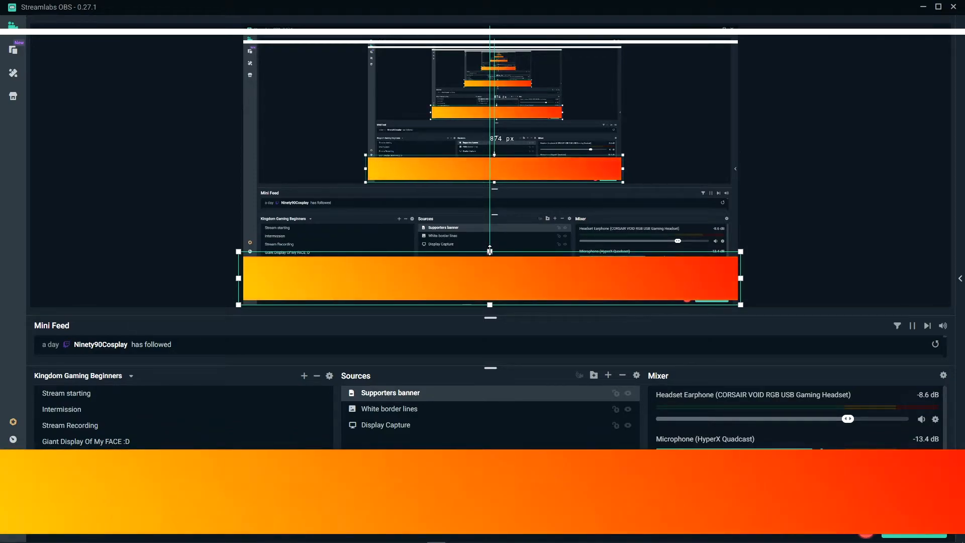
pyautogui.moveTo(490, 250); pyautogui.dragTo(490, 270)
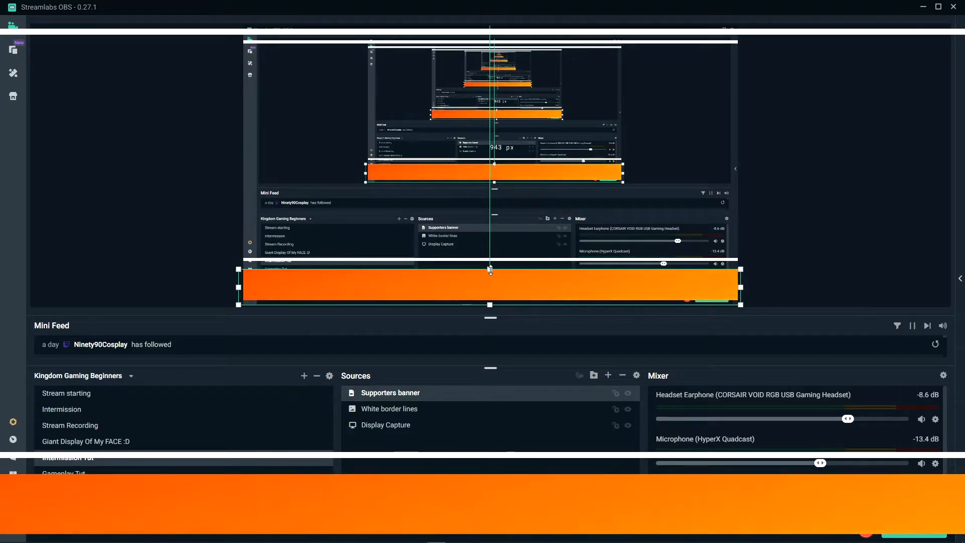
pyautogui.moveTo(490, 305); pyautogui.dragTo(492, 291)
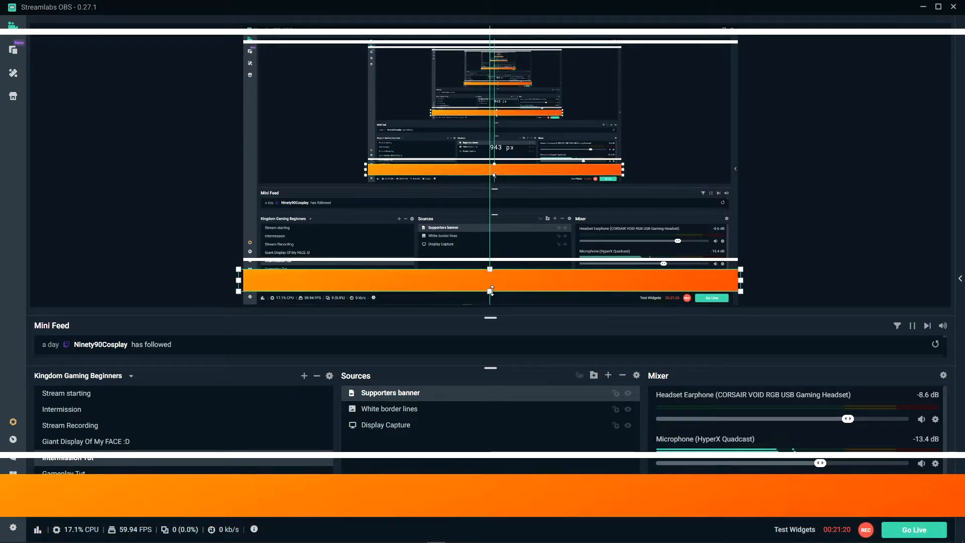
pyautogui.click(824, 262)
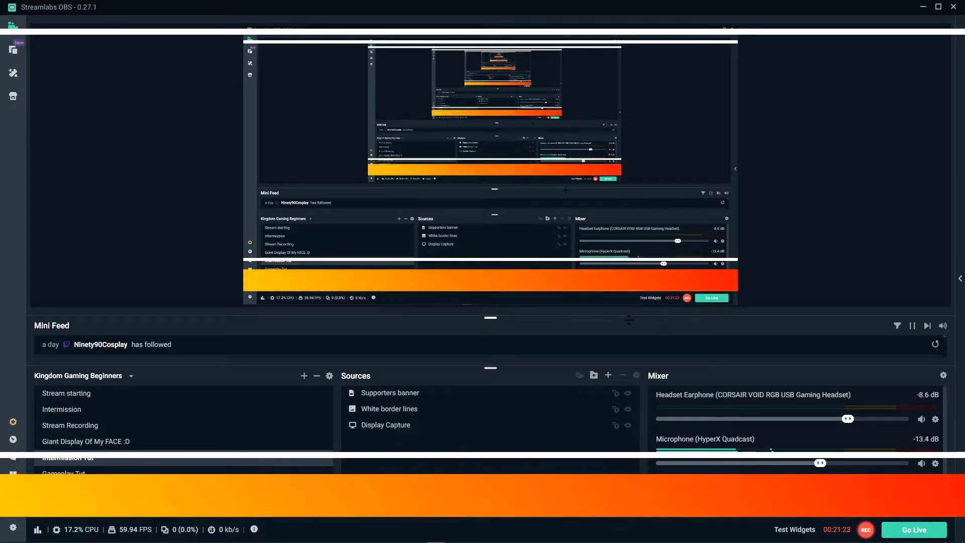
pyautogui.moveTo(402, 393); pyautogui.dragTo(466, 405)
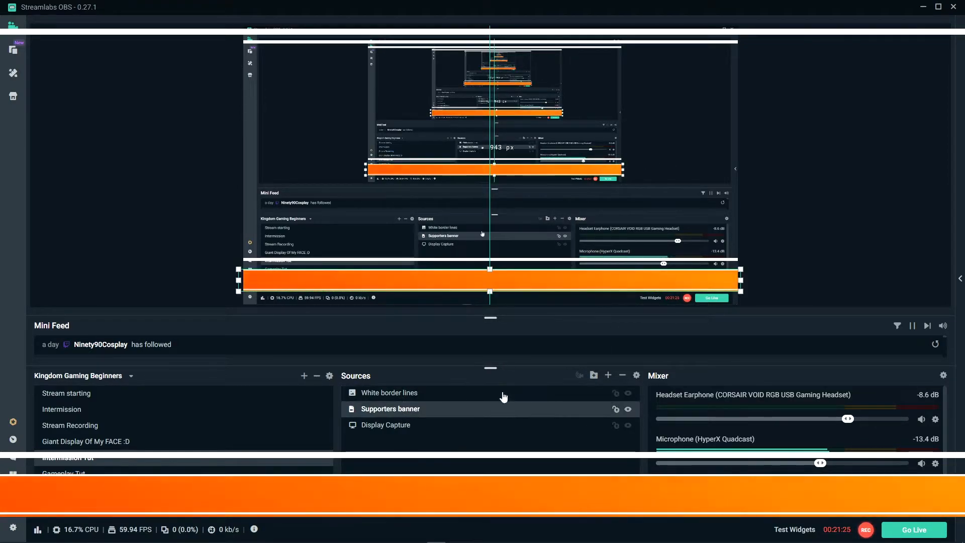
pyautogui.click(816, 254)
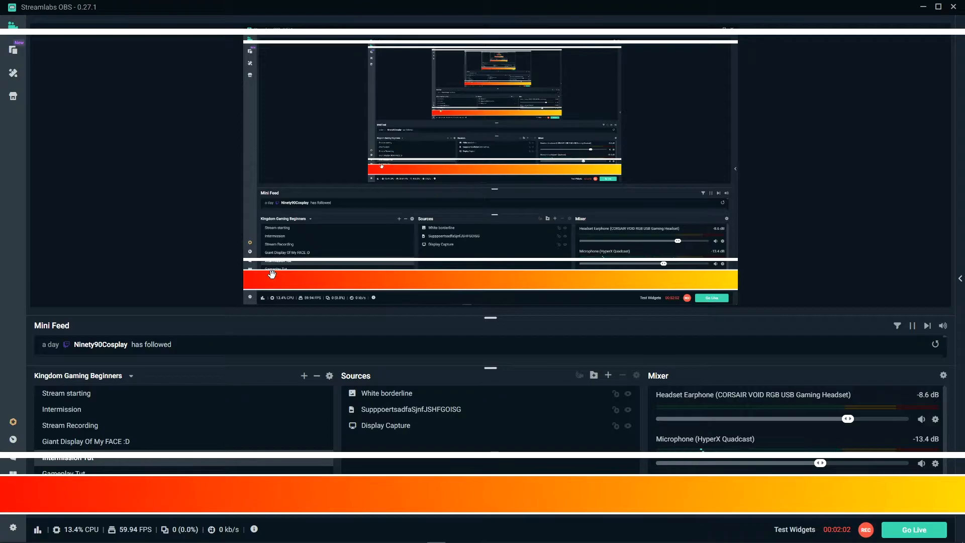
# Add a new Text (GDI+) source named "NEW FOLLOWERS" to the scene
pyautogui.click(608, 375)
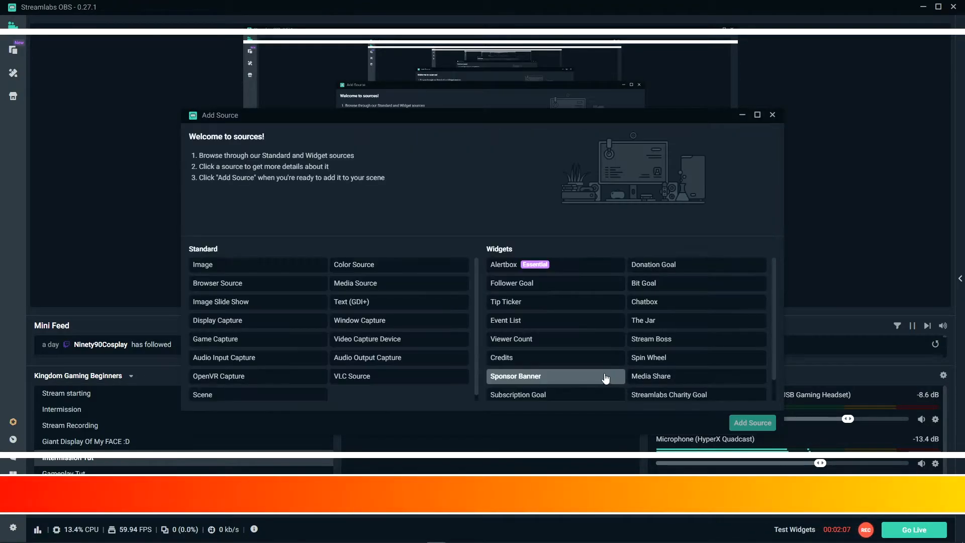
pyautogui.click(352, 302)
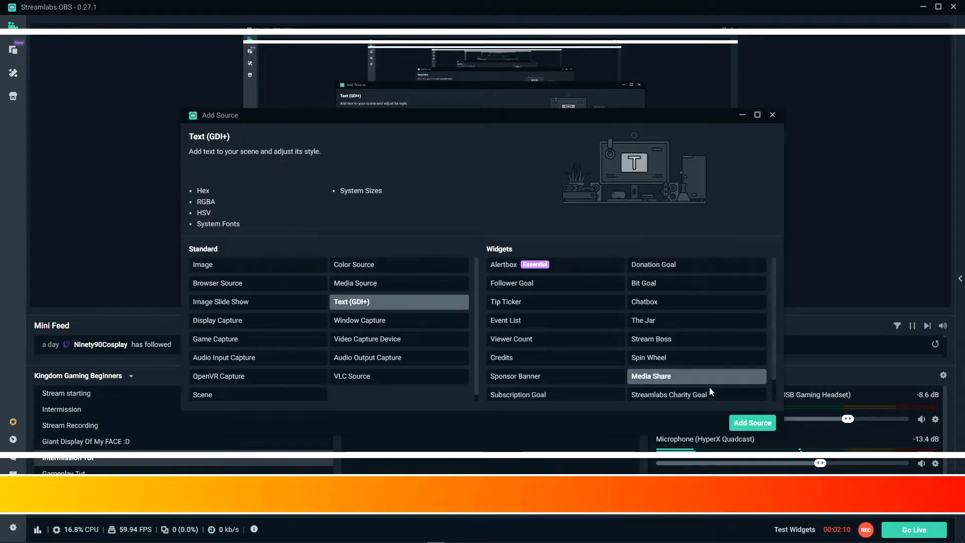
pyautogui.click(752, 422)
pyautogui.click(435, 340)
pyautogui.write('nEW')
pyautogui.press('BackSpace')
pyautogui.press('BackSpace')
pyautogui.press('BackSpace')
pyautogui.press('BackSpace')
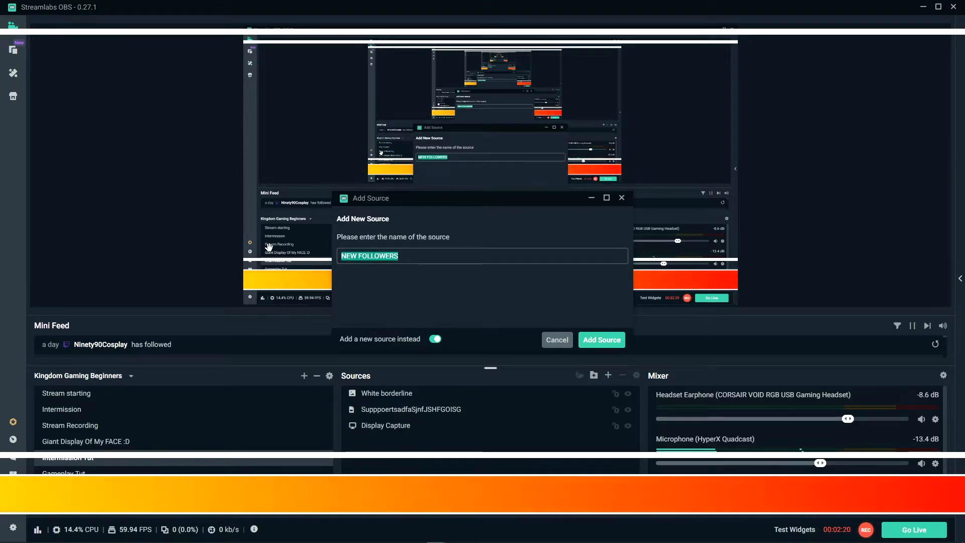
pyautogui.click(611, 340)
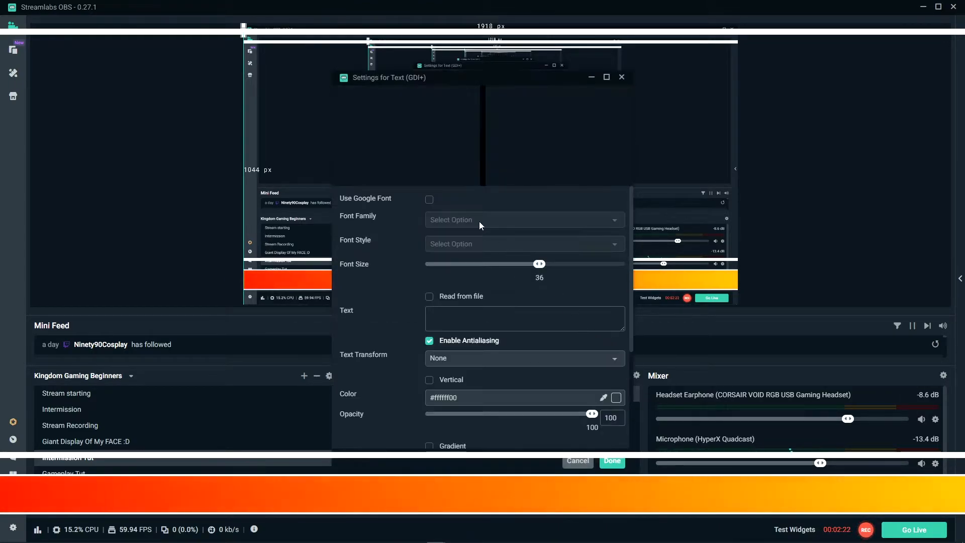
# Enable Google fonts for the text source and choose the Roboto font family
pyautogui.click(429, 199)
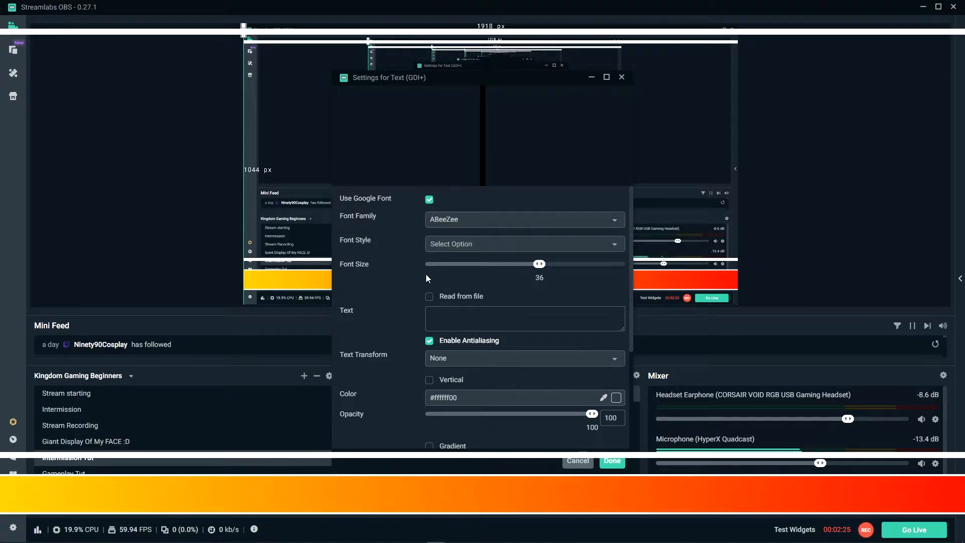
pyautogui.click(502, 219)
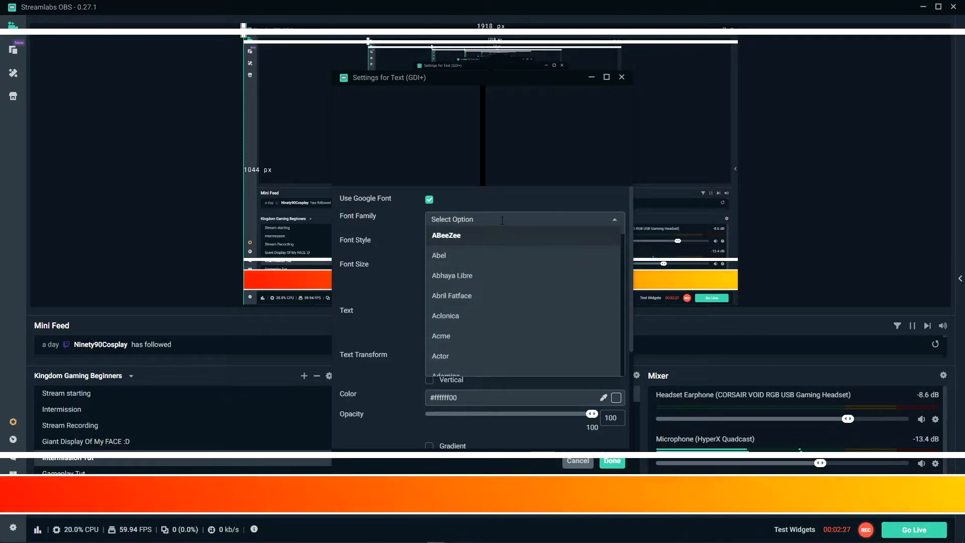
pyautogui.write('ROB')
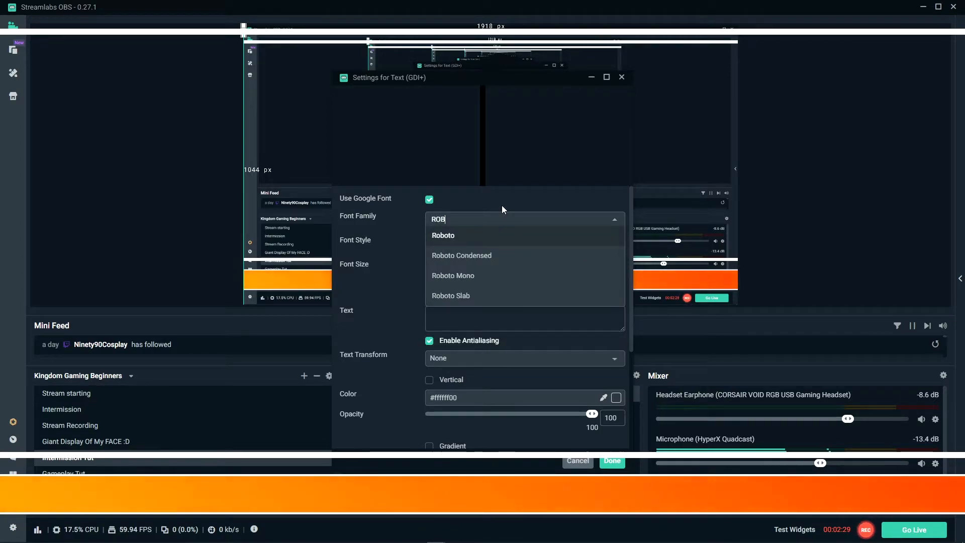
pyautogui.click(475, 237)
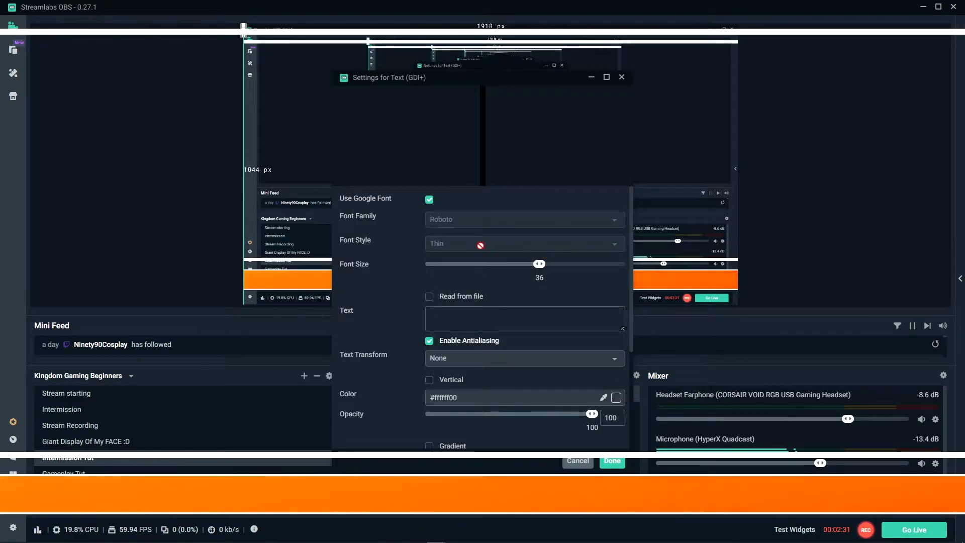
pyautogui.click(481, 247)
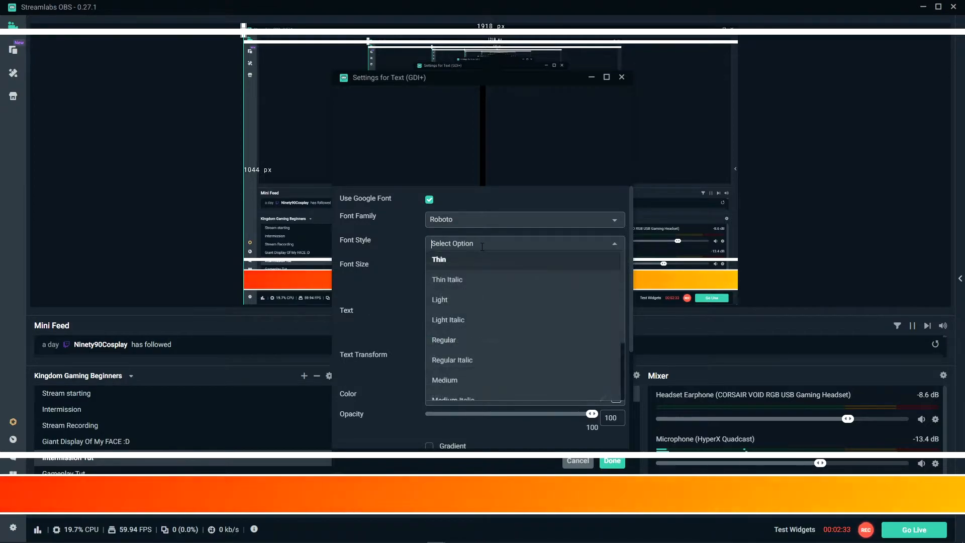
pyautogui.scroll(-1, 499, 378)
pyautogui.scroll(-1, 499, 377)
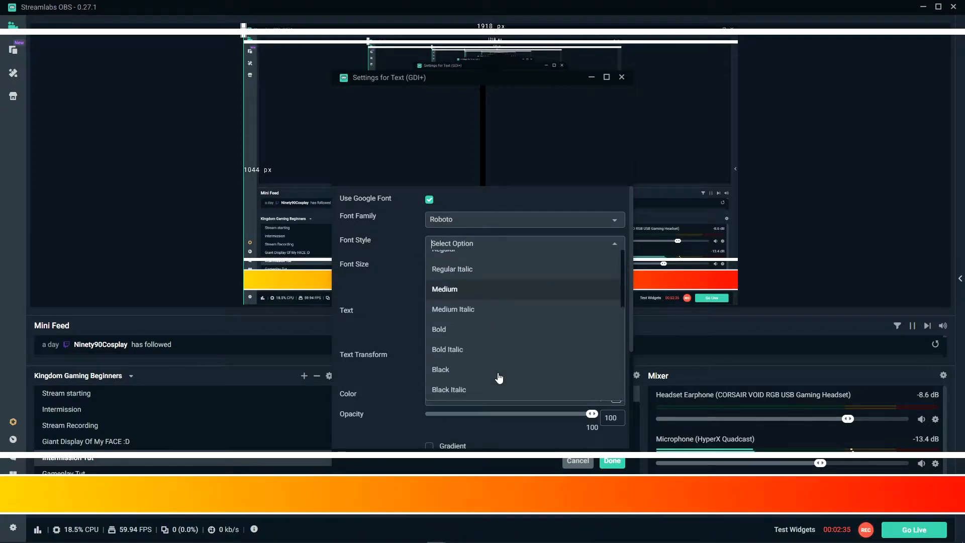
pyautogui.click(404, 256)
# Enter "NEW FOLLOWERS" as the source's text and set its font style to Bold
pyautogui.click(493, 316)
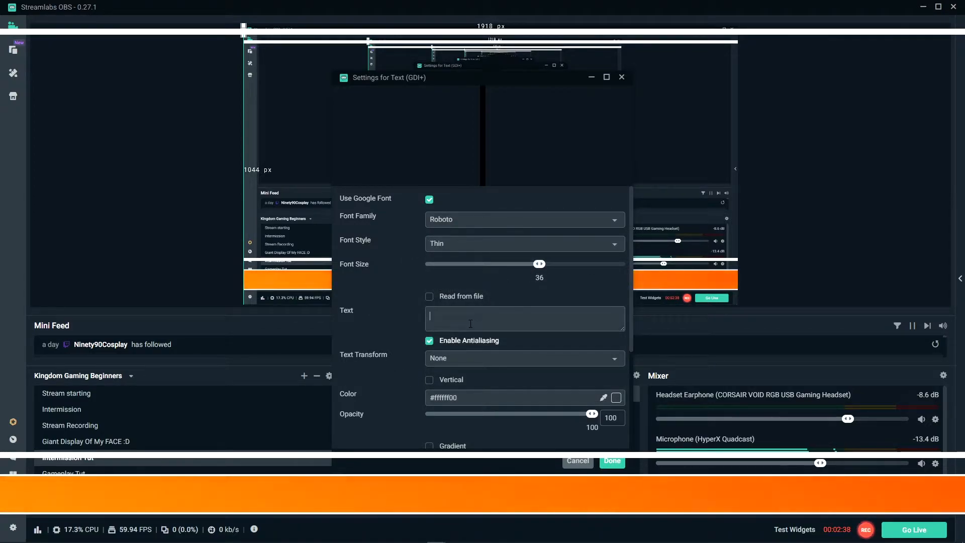
pyautogui.write('NEW FOLLOWERS')
pyautogui.click(492, 240)
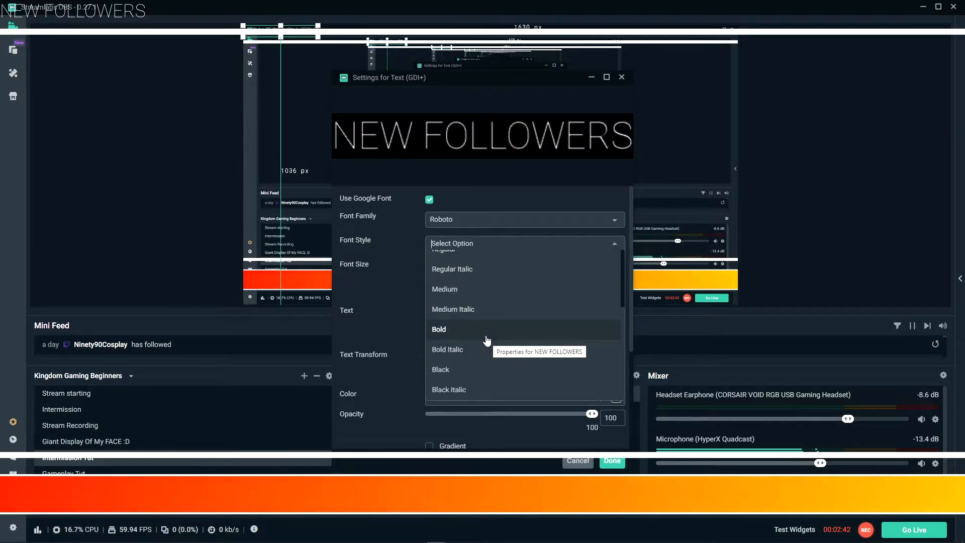
pyautogui.click(486, 336)
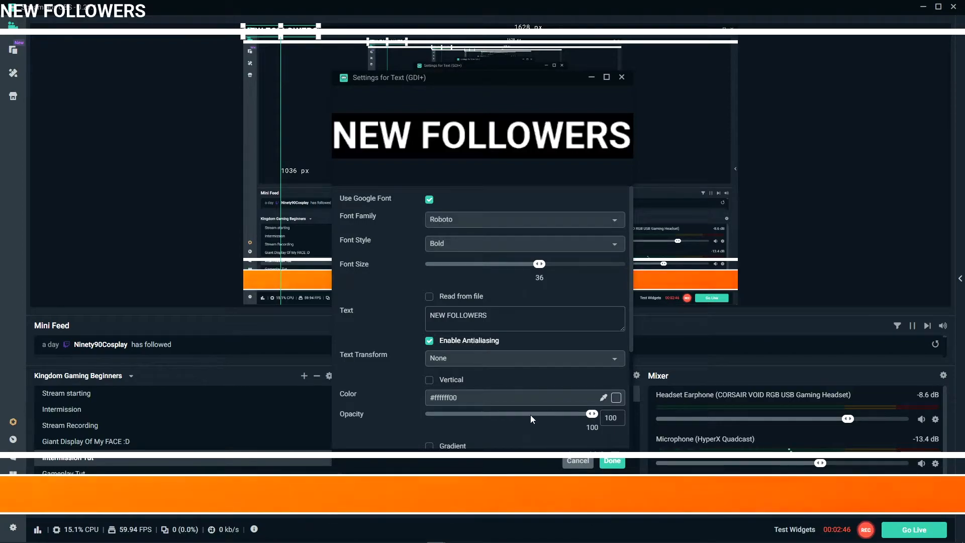
# Enable the text's gradient option, accept the settings, and place the NEW FOLLOWERS text at the left end of the orange banner
pyautogui.scroll(-3, 394, 373)
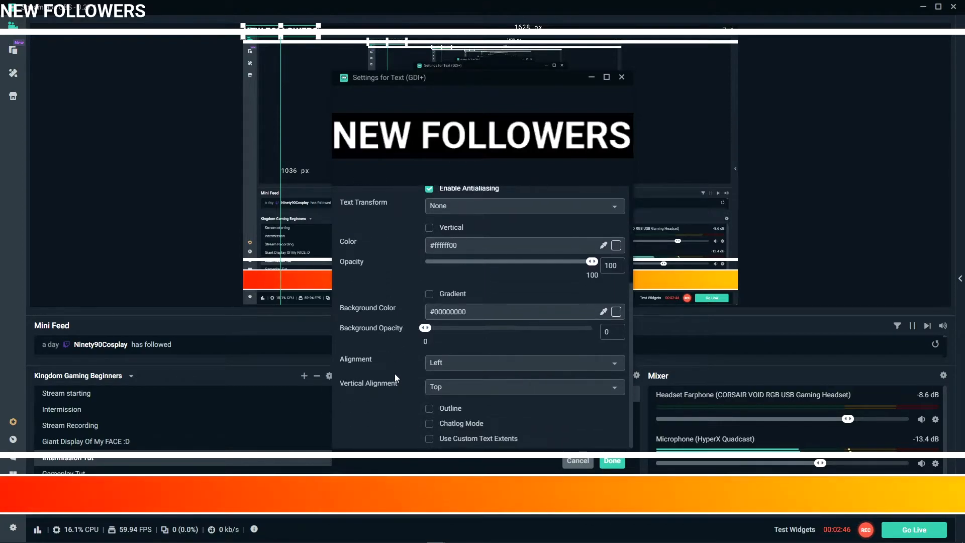
pyautogui.click(428, 294)
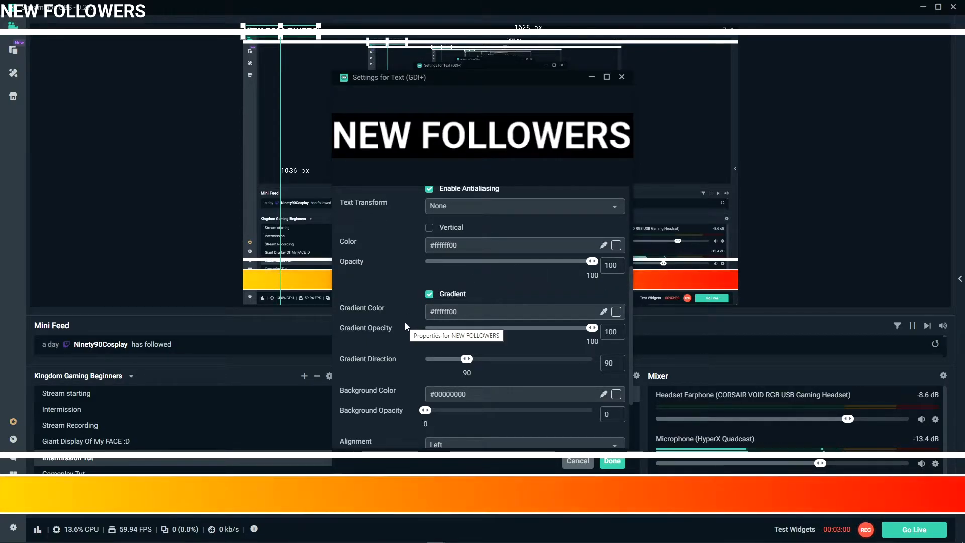
pyautogui.scroll(-2, 405, 322)
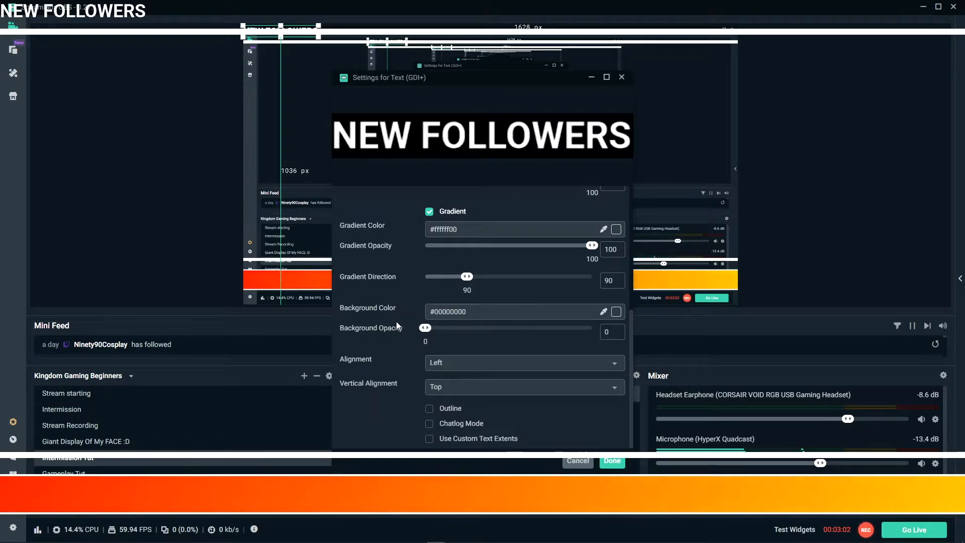
pyautogui.click(613, 461)
pyautogui.moveTo(310, 32); pyautogui.dragTo(311, 278)
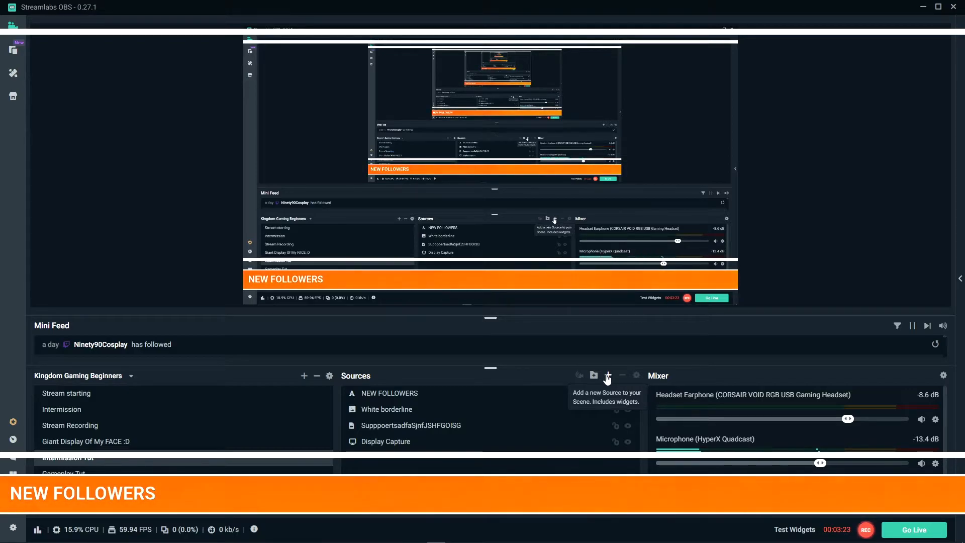
# Add a new Stream Label widget source named "fOLLOWERS" to the intermission scene
pyautogui.click(607, 375)
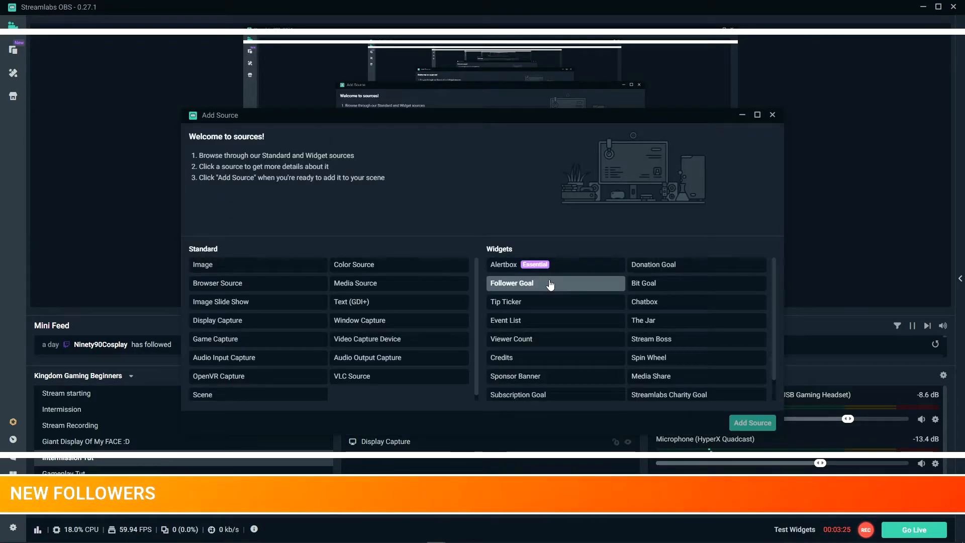
pyautogui.scroll(-1, 656, 284)
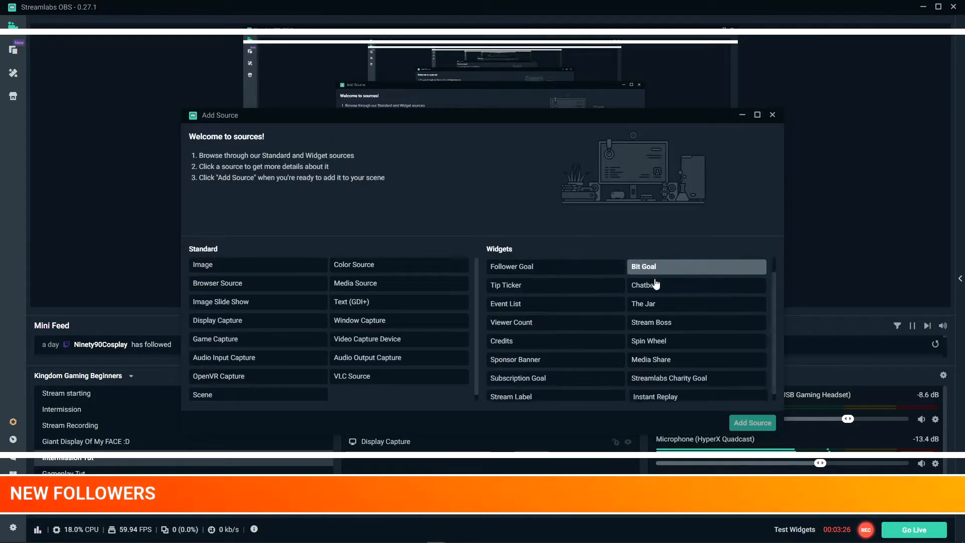
pyautogui.click(534, 394)
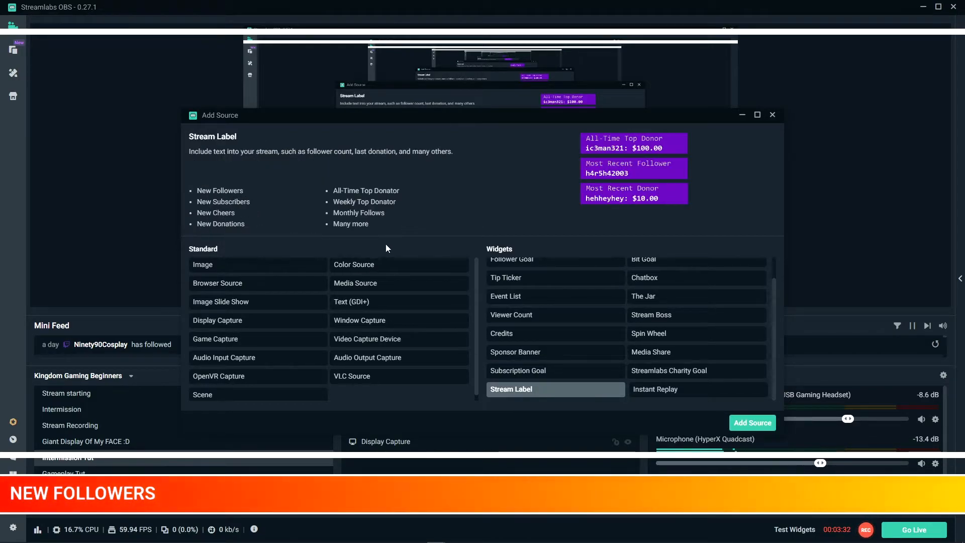
pyautogui.click(753, 422)
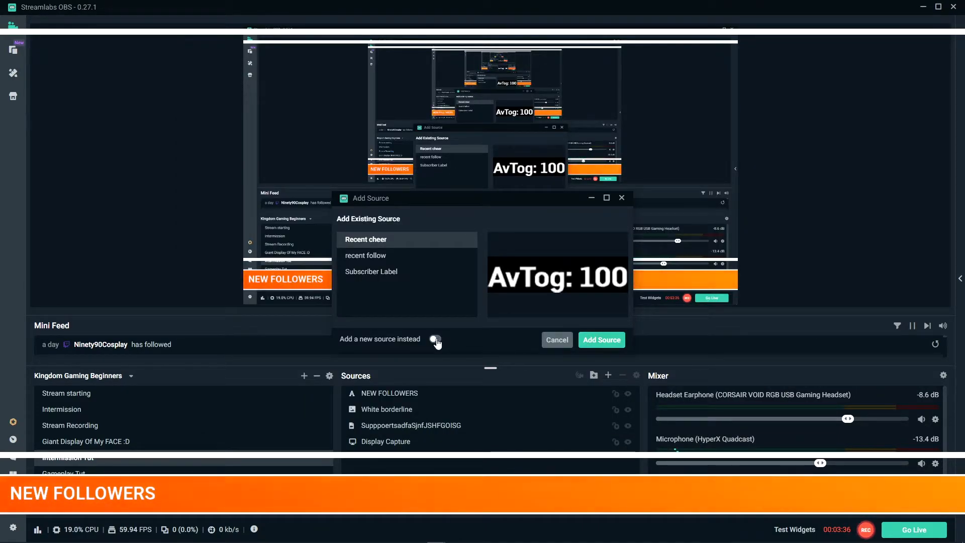
pyautogui.click(435, 338)
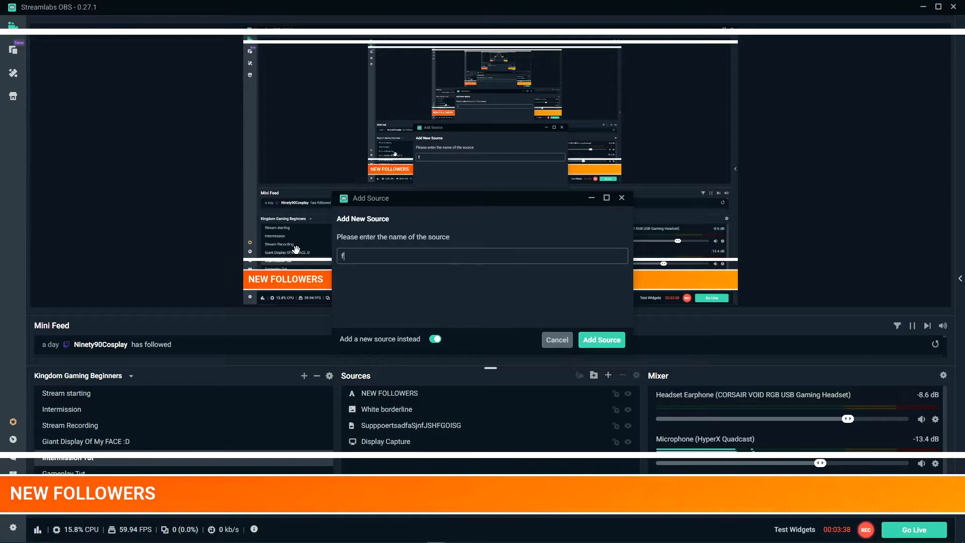
pyautogui.click(601, 339)
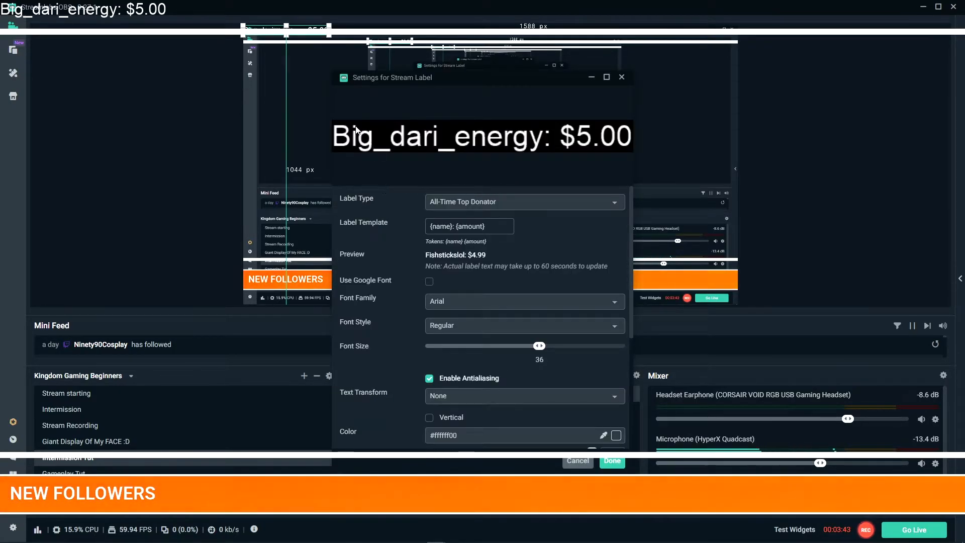
# Set the stream label's type to Most Recent Follower
pyautogui.click(490, 201)
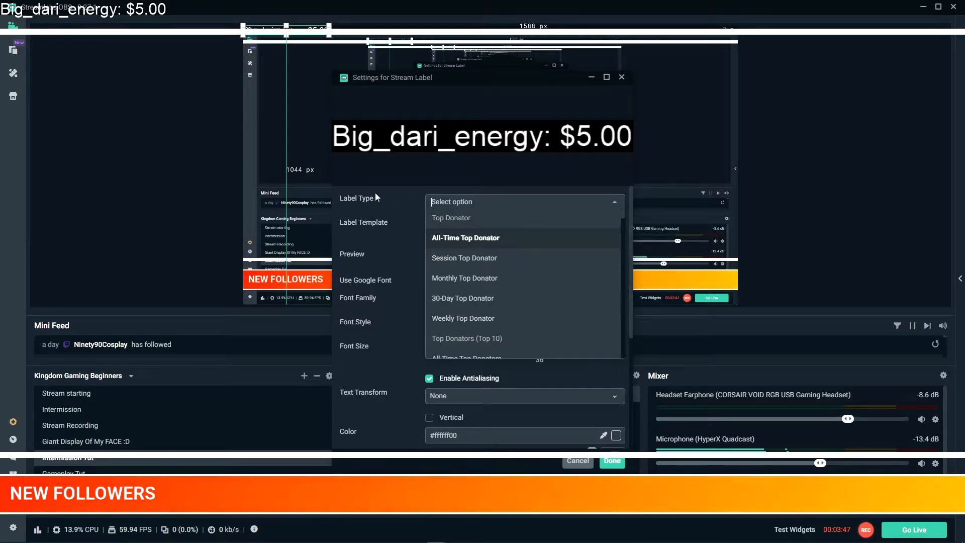
pyautogui.scroll(-2, 512, 266)
pyautogui.scroll(-3, 512, 270)
pyautogui.click(551, 217)
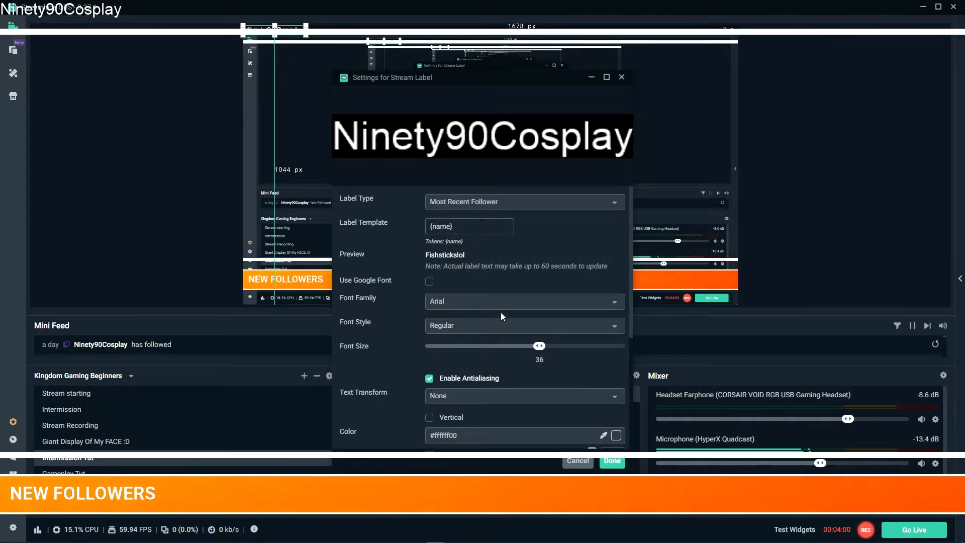
# Set the stream label's font family to Montserrat Alternates Black
pyautogui.click(514, 302)
pyautogui.write('RO')
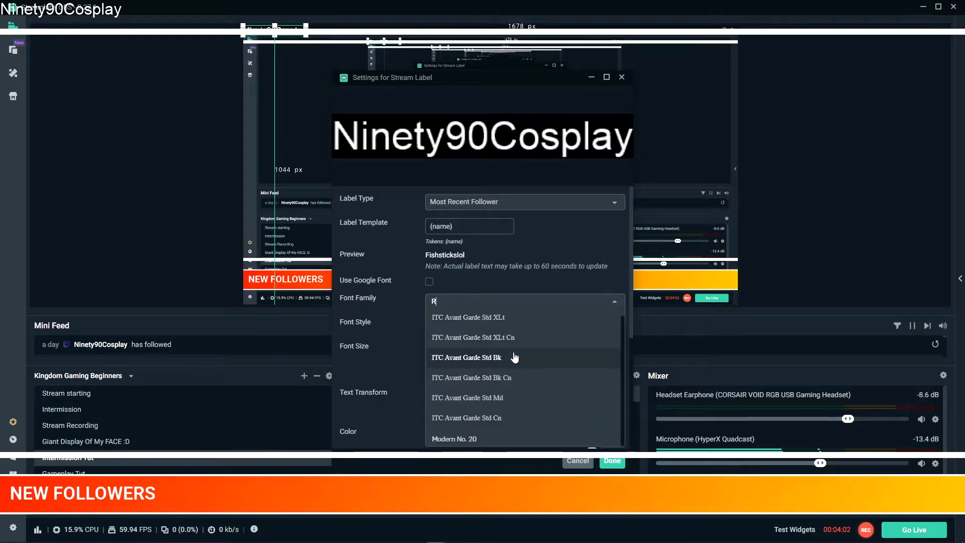
pyautogui.write('B')
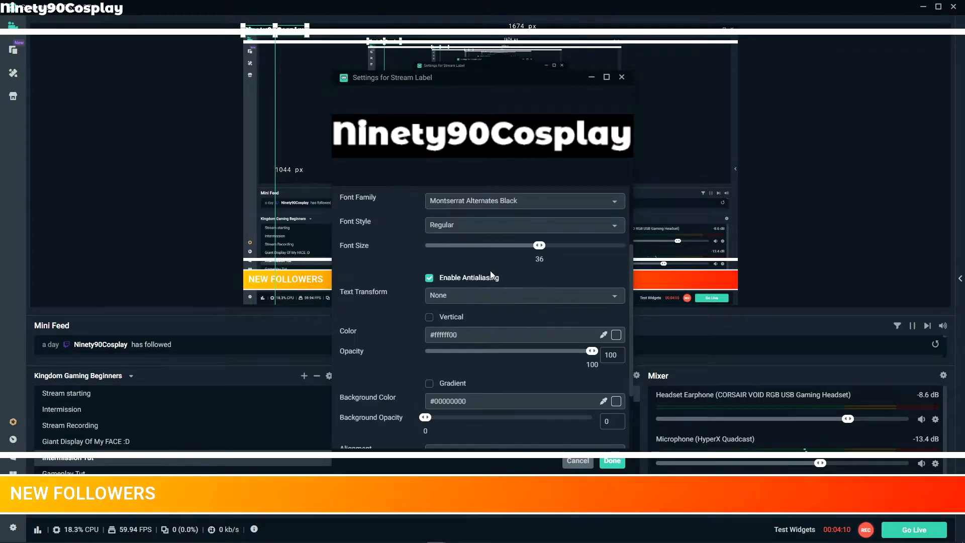
pyautogui.scroll(2, 502, 277)
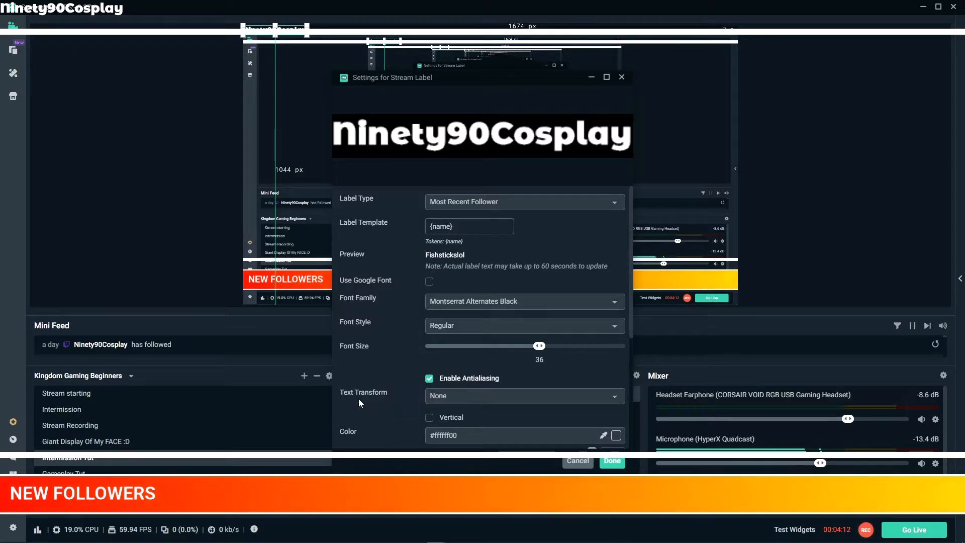
# Reduce the stream label's font size to 13 and accept the label settings
pyautogui.scroll(-1, 382, 389)
pyautogui.moveTo(540, 297); pyautogui.dragTo(487, 300)
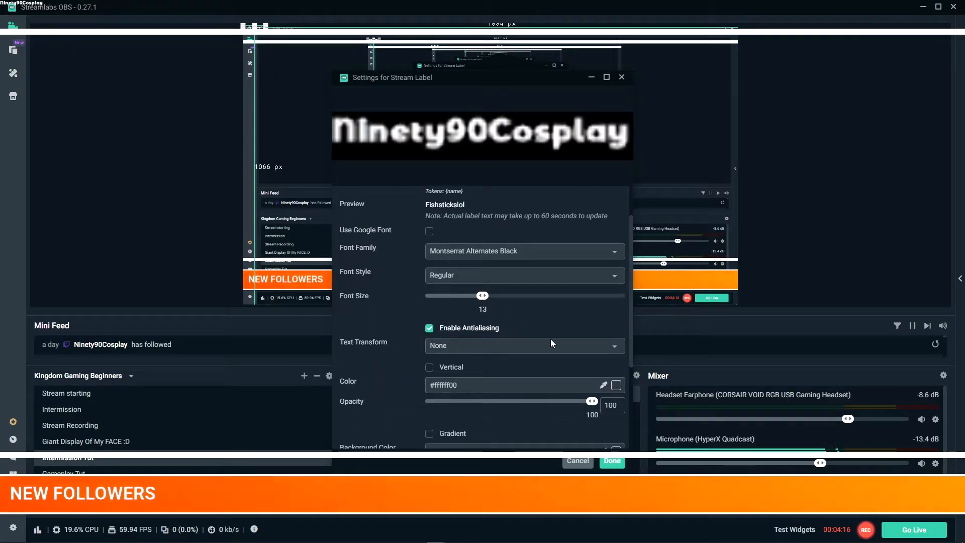
pyautogui.scroll(-3, 394, 414)
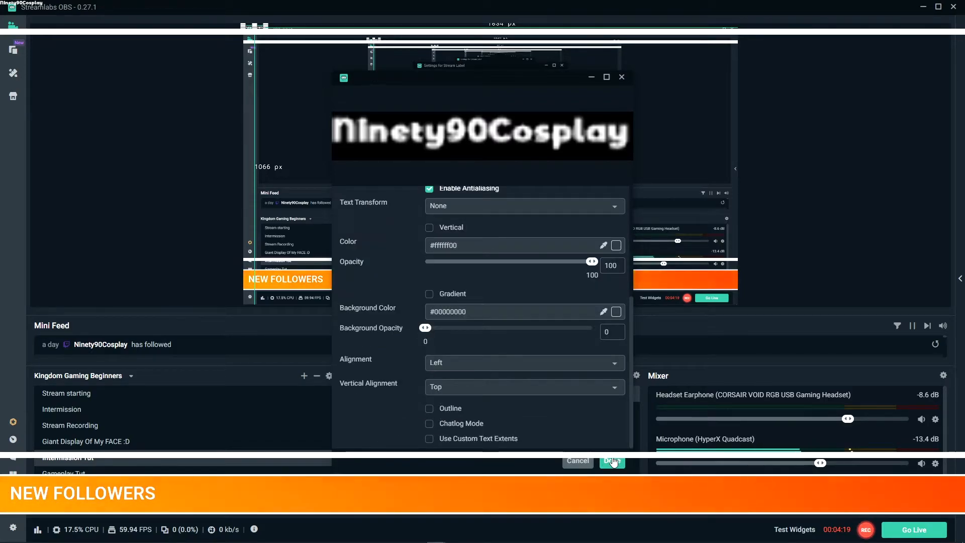
pyautogui.click(613, 462)
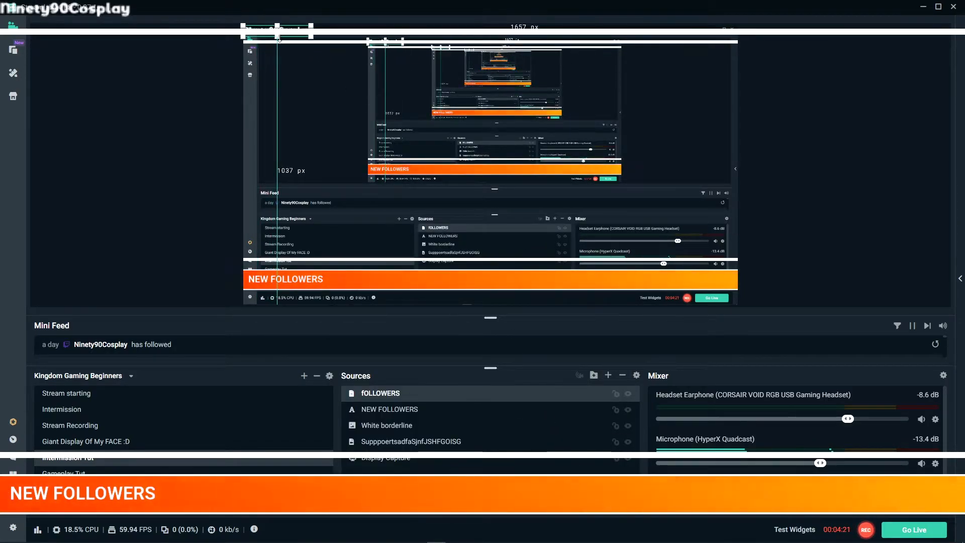
# Place the follower name label on the orange banner directly after the NEW FOLLOWERS text and deselect it
pyautogui.click(801, 191)
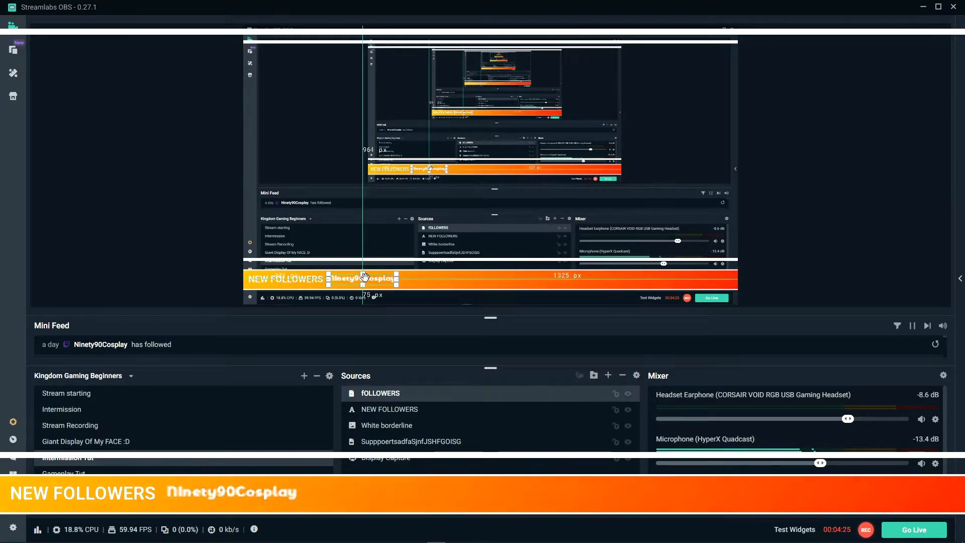
pyautogui.click(387, 425)
pyautogui.click(453, 307)
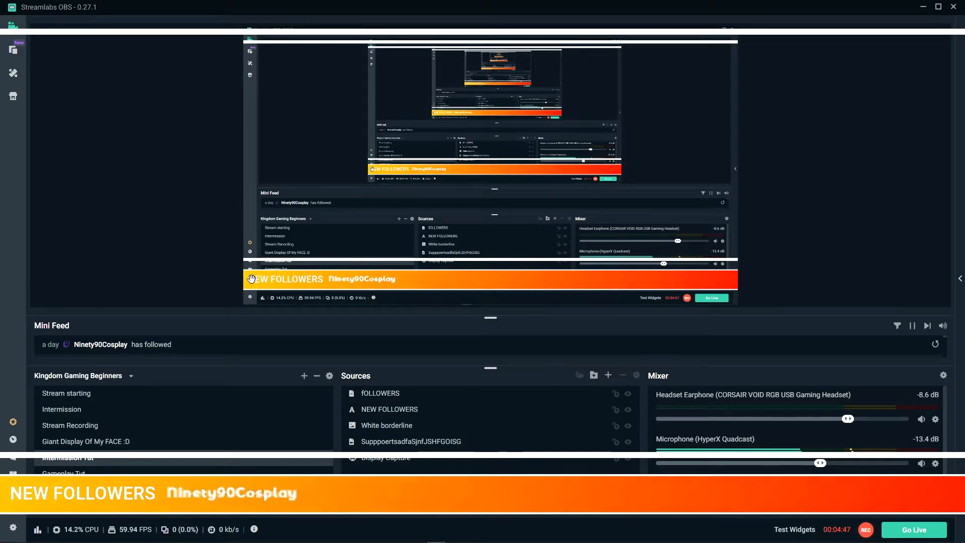
# Add a new Image source named "icon" and browse for its image file
pyautogui.click(608, 375)
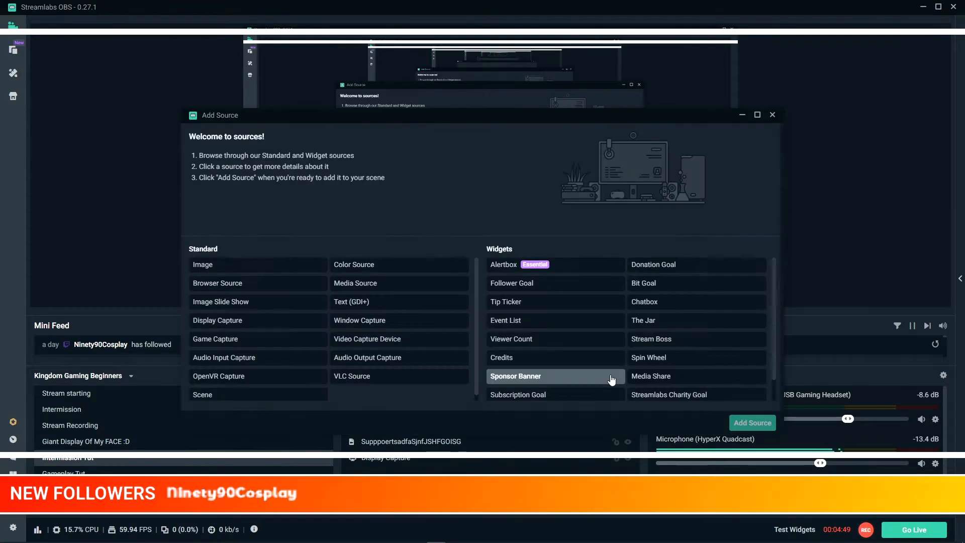
pyautogui.click(215, 269)
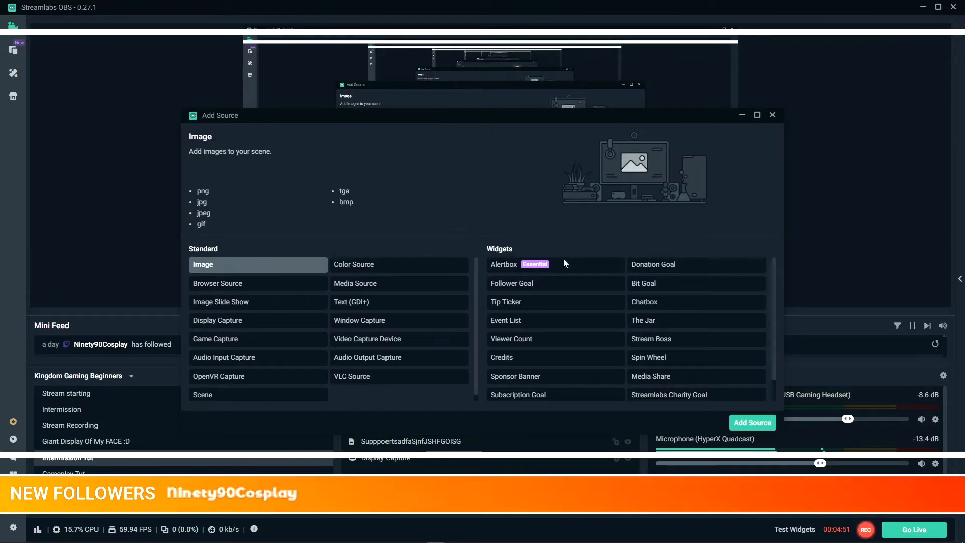
pyautogui.click(752, 422)
pyautogui.click(354, 337)
pyautogui.write('icon')
pyautogui.press('Return')
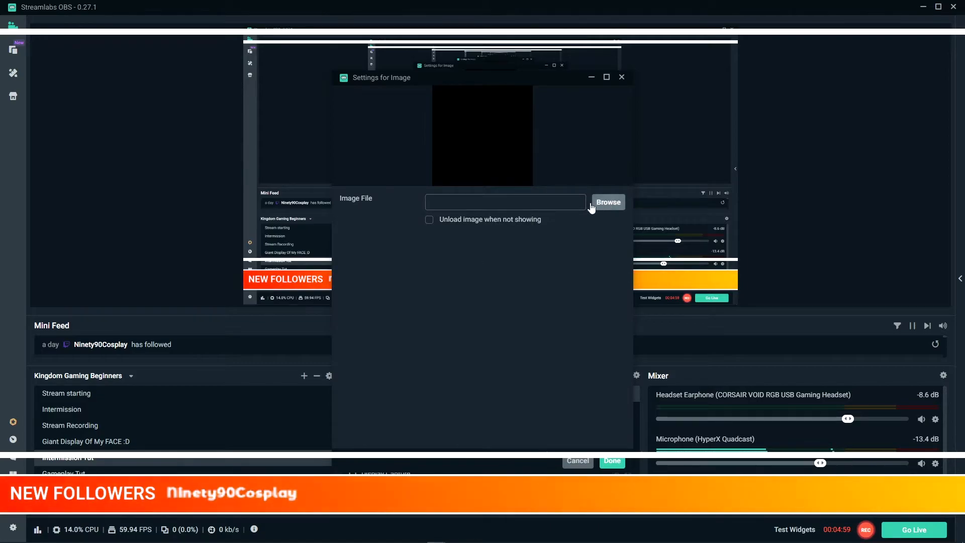
pyautogui.click(608, 203)
pyautogui.click(603, 347)
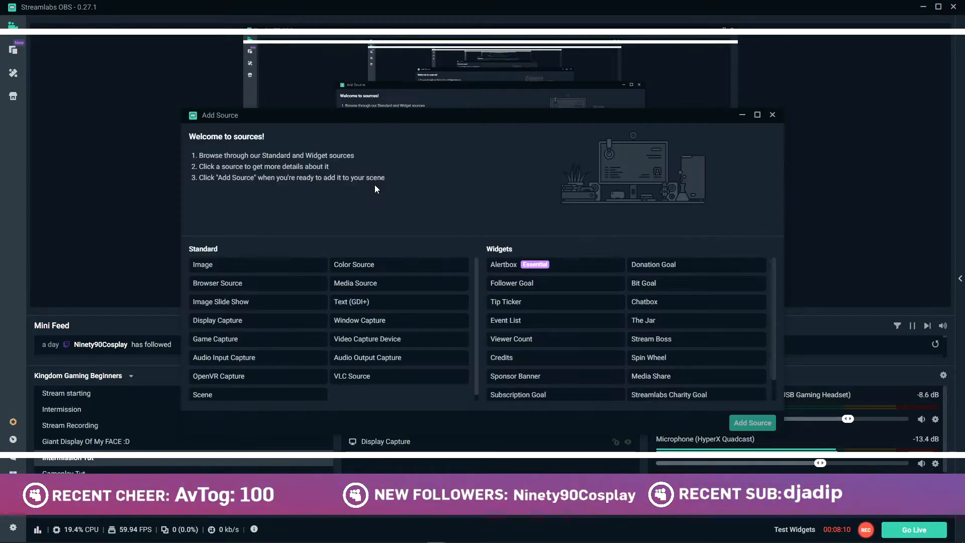
# Add a Video Capture Device source, picking the existing EOS 800D camera, and open the transform options for the camera picture
pyautogui.click(387, 344)
pyautogui.click(752, 423)
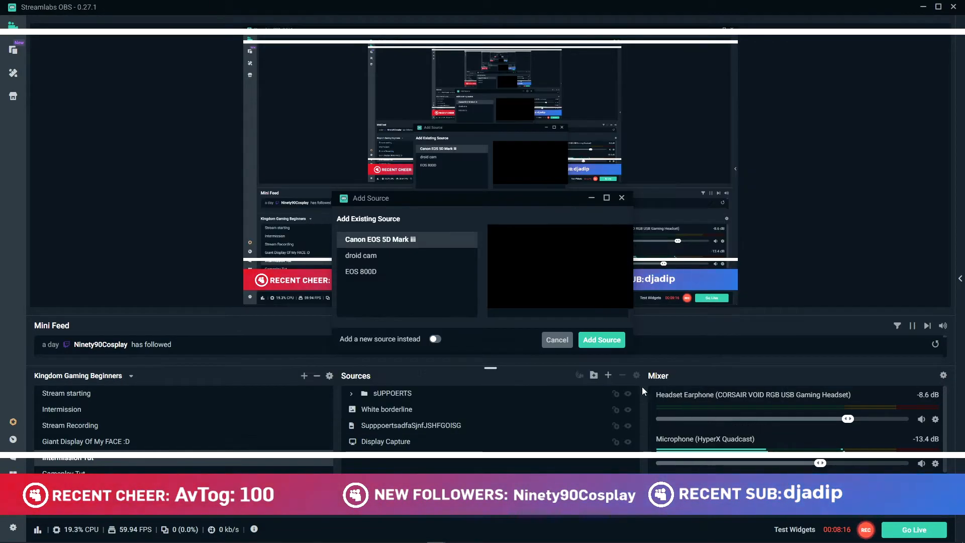
pyautogui.click(381, 271)
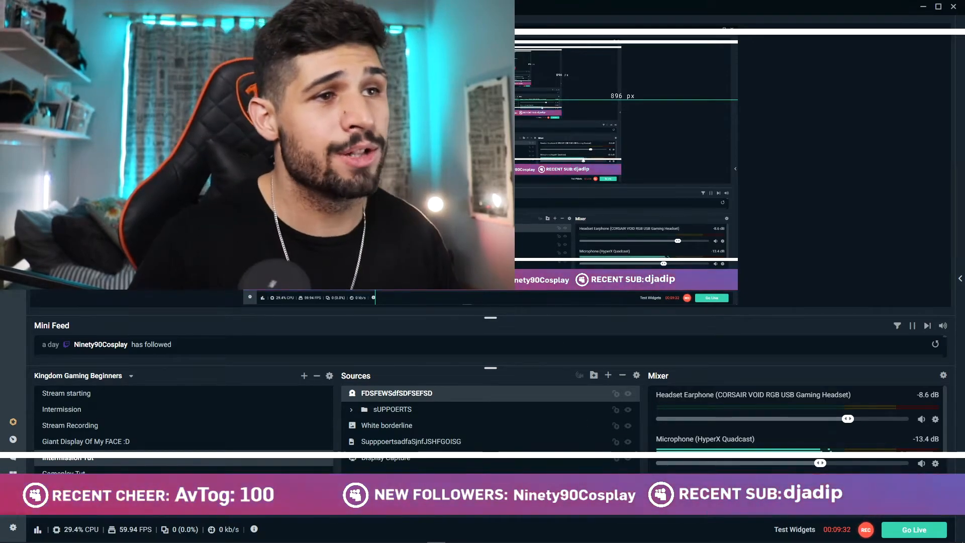
pyautogui.rightClick(435, 96)
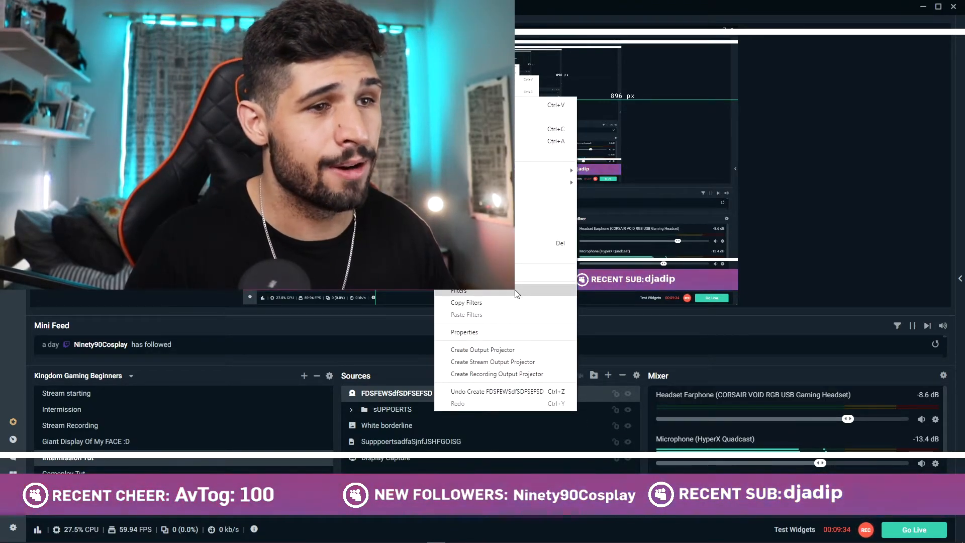
pyautogui.moveTo(571, 170)
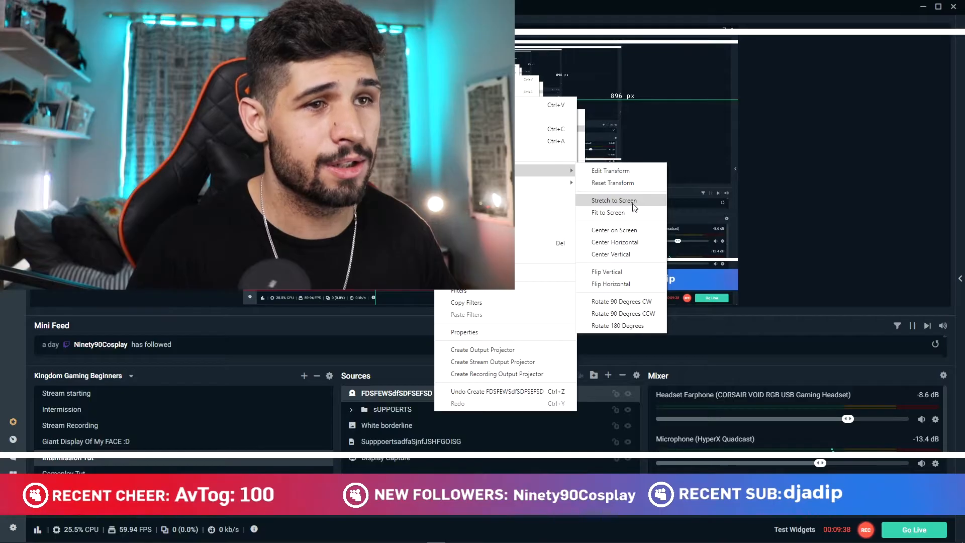
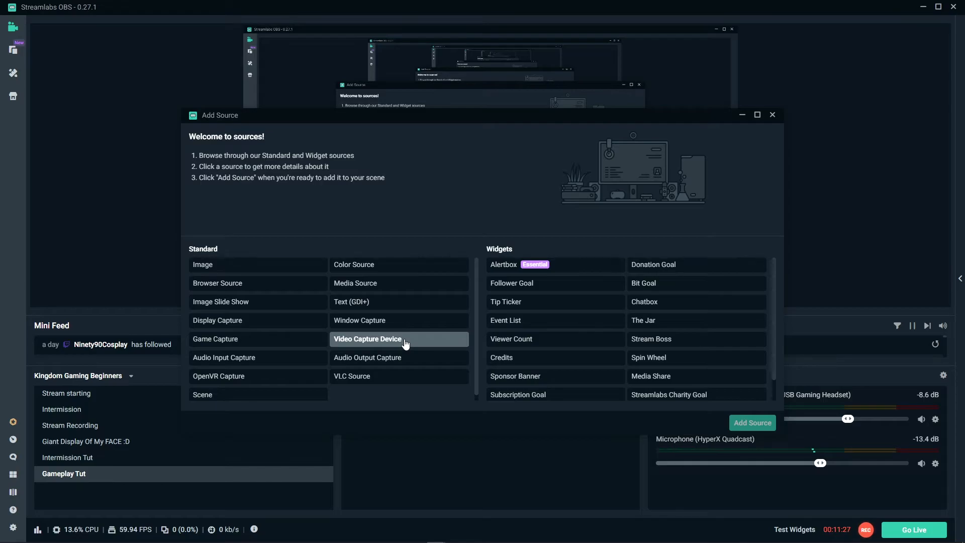
# Add a new Game Capture source named "gAMEPLAY" to the Gameplay Tut scene and accept its default settings
pyautogui.click(234, 337)
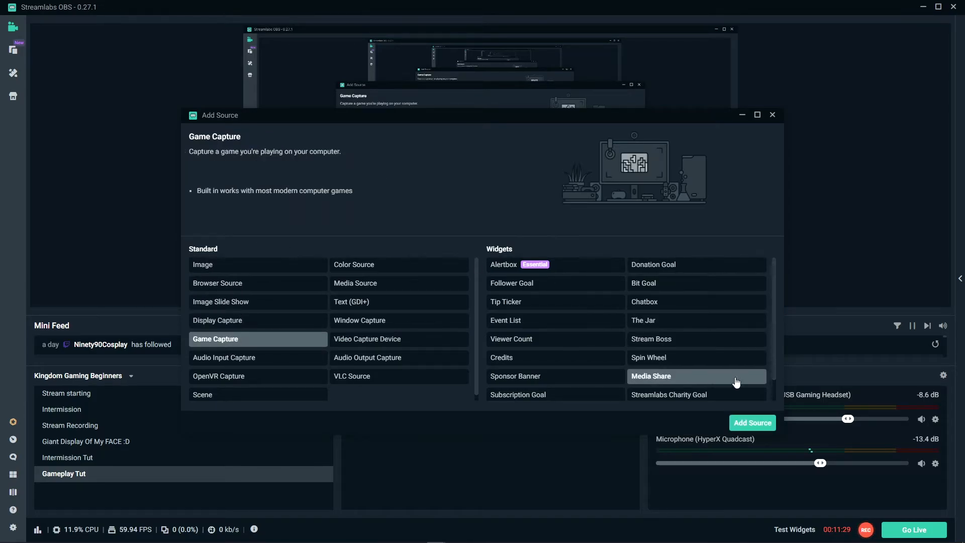
pyautogui.click(752, 422)
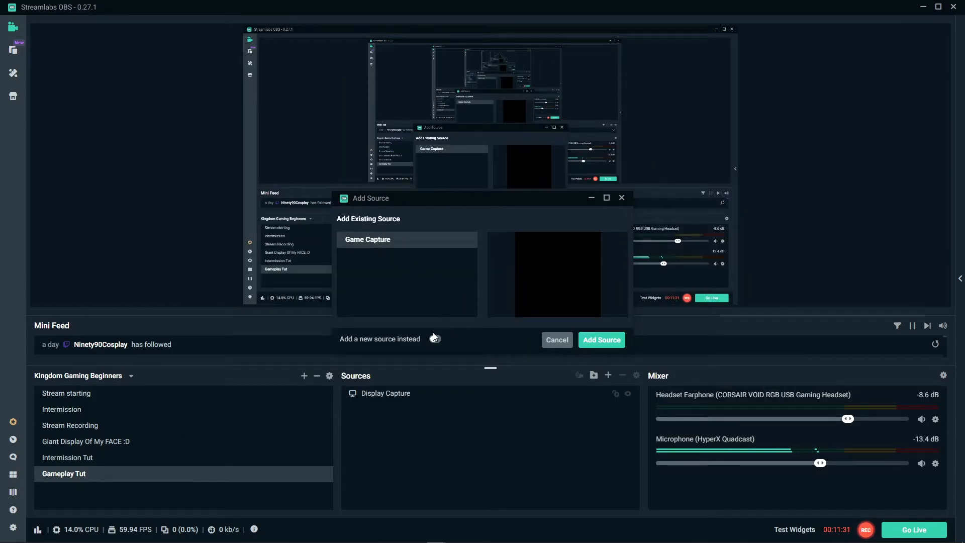
pyautogui.click(435, 338)
pyautogui.write('gAMEPLAY')
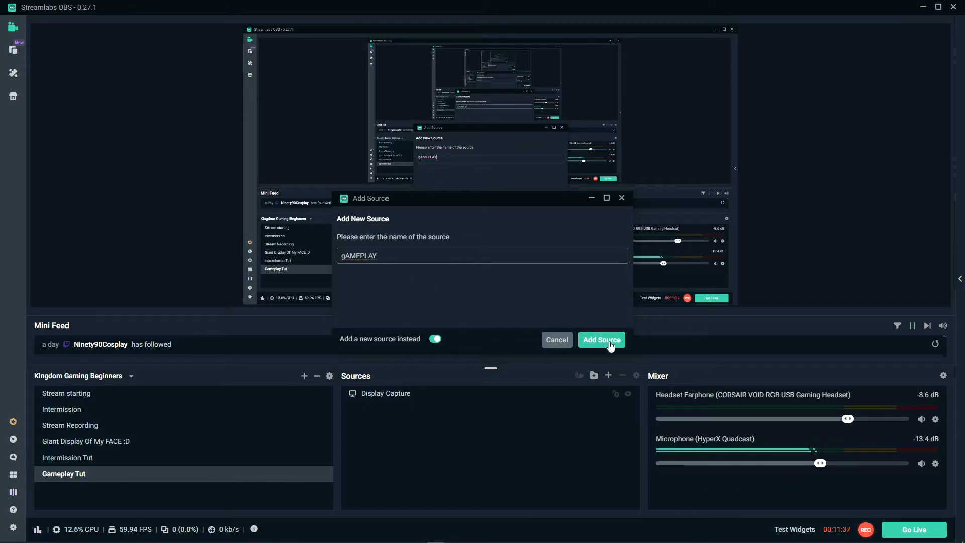
pyautogui.click(601, 340)
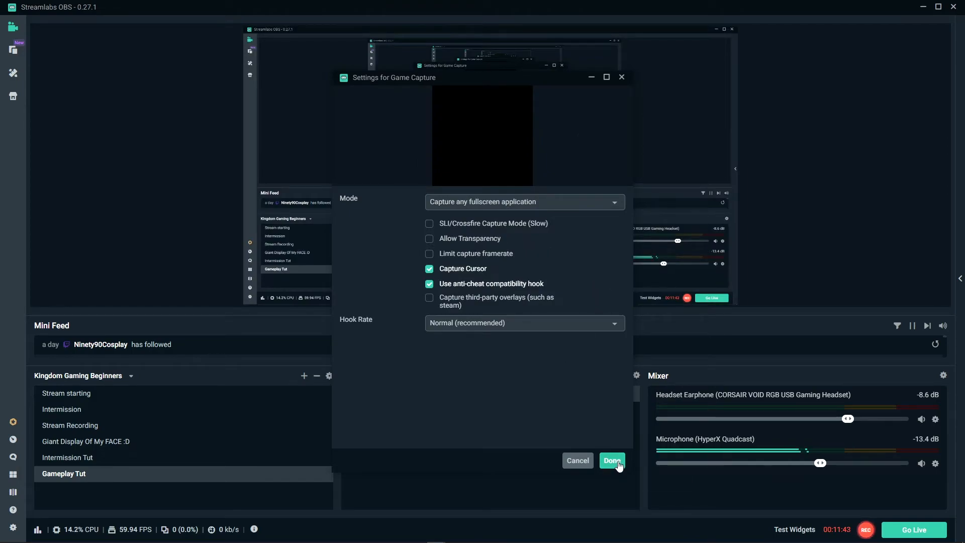
pyautogui.click(612, 461)
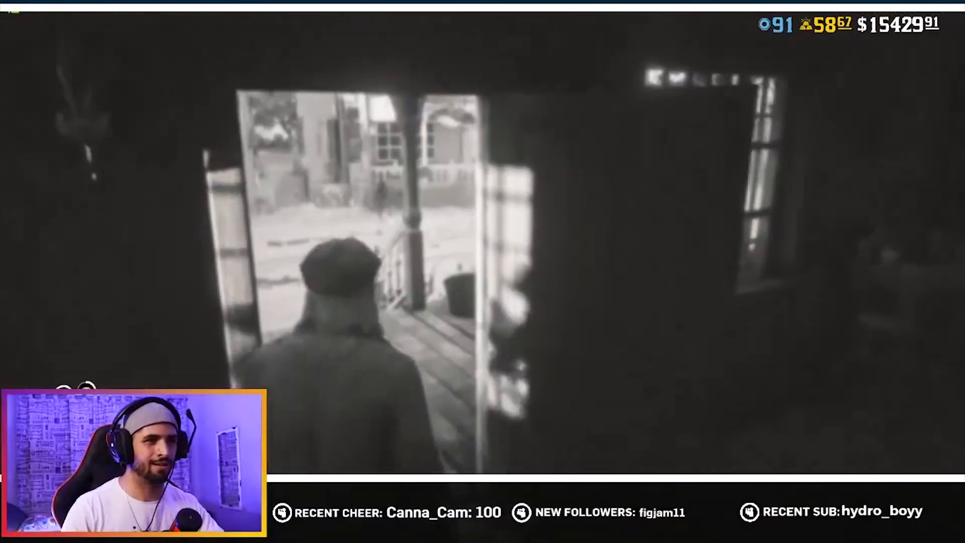
pyautogui.press('Tab')
pyautogui.press('r')
pyautogui.press('Tab')
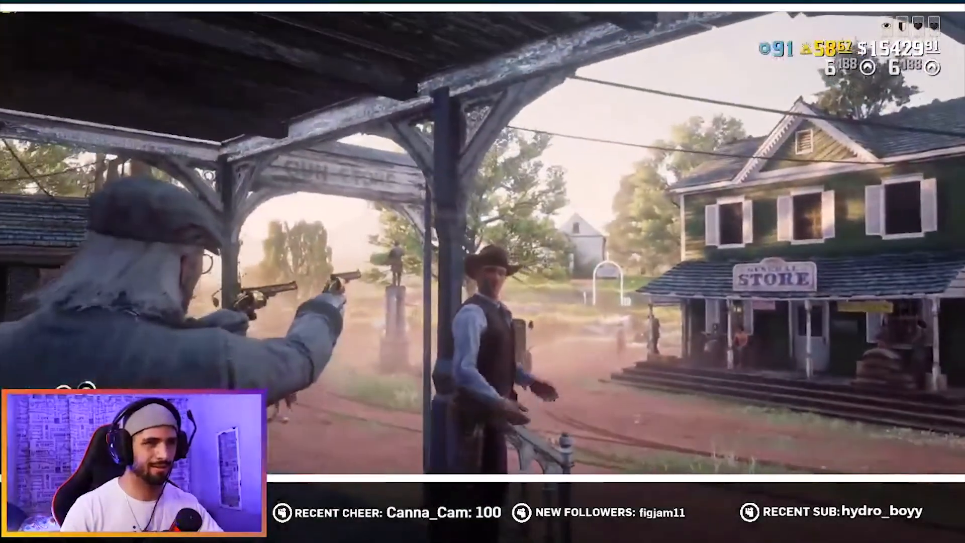
pyautogui.click(482, 271)
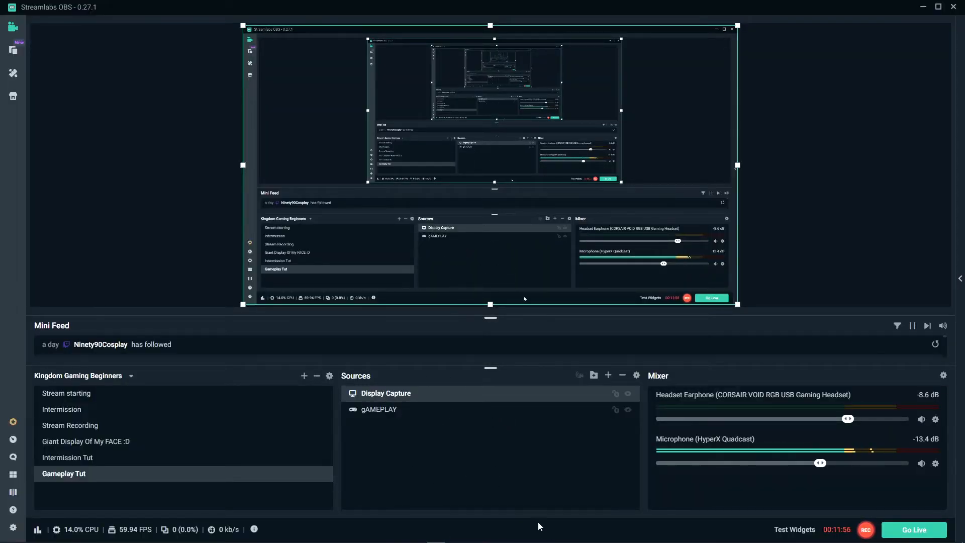
# Hide the Display Capture source to check the gameplay source beneath it, and show it again
pyautogui.click(628, 394)
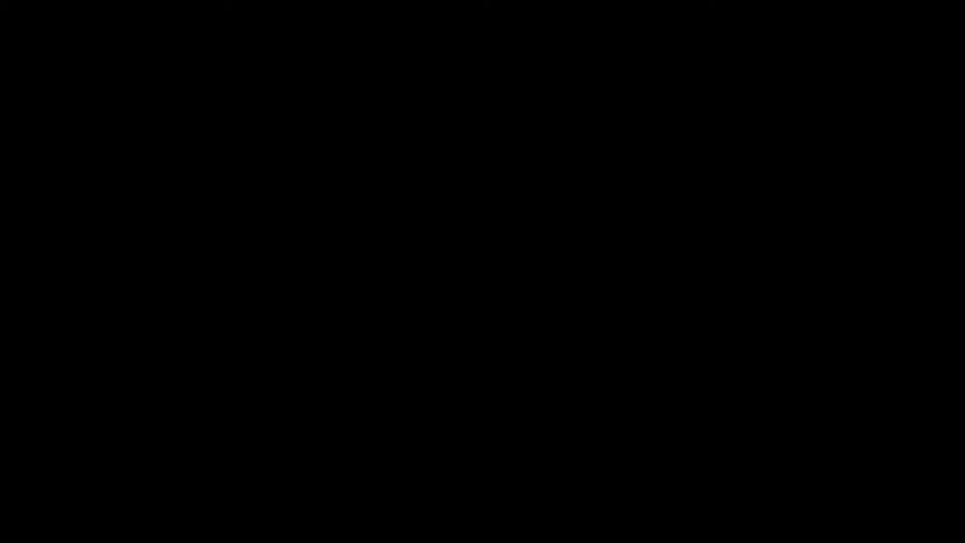
pyautogui.click(627, 396)
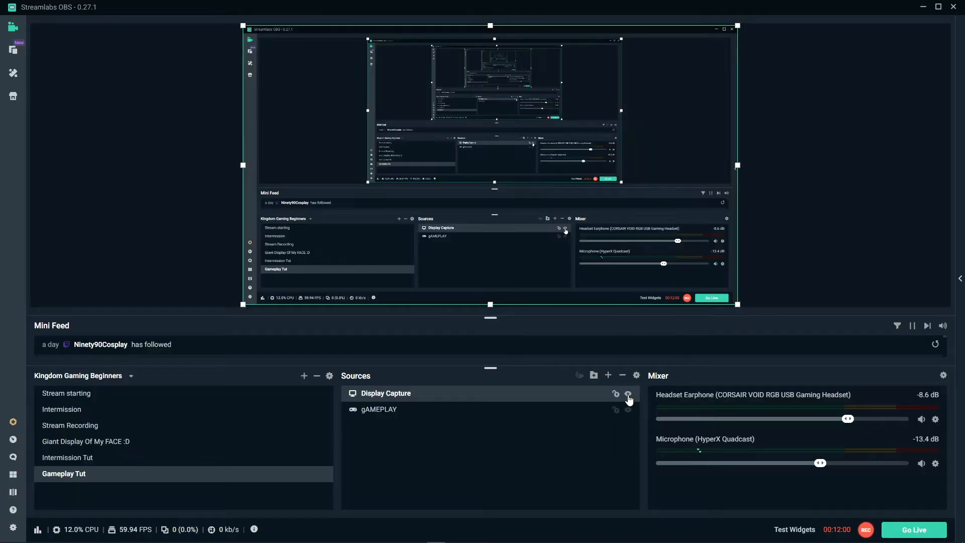
pyautogui.click(608, 376)
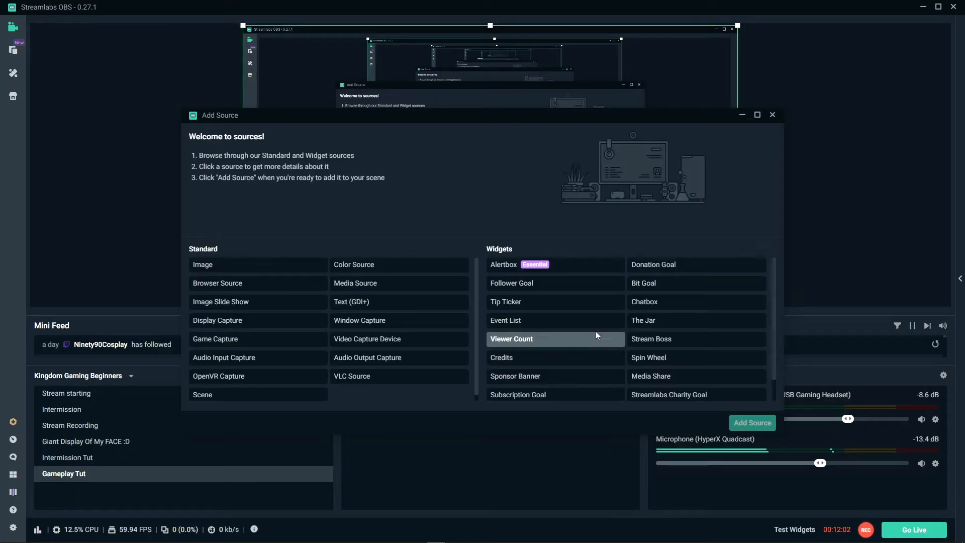
pyautogui.click(241, 322)
pyautogui.click(752, 422)
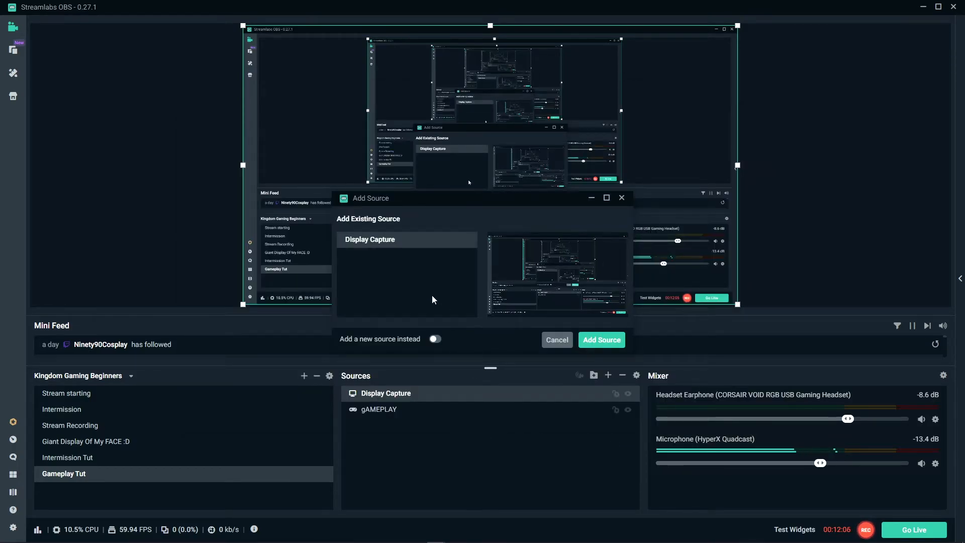
pyautogui.click(557, 343)
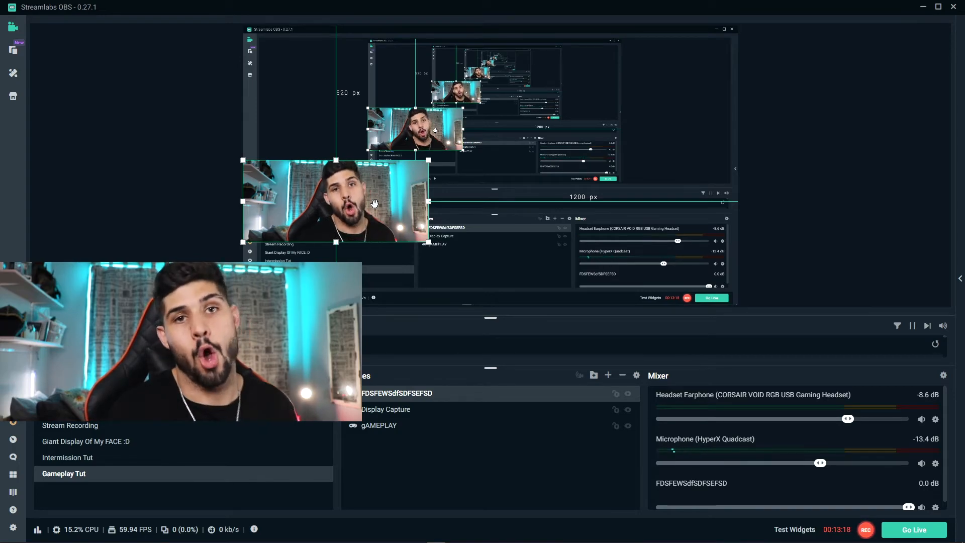
# Add a new Media Source named "aNIMATED BORDER" to the Gameplay Tut scene
pyautogui.click(609, 377)
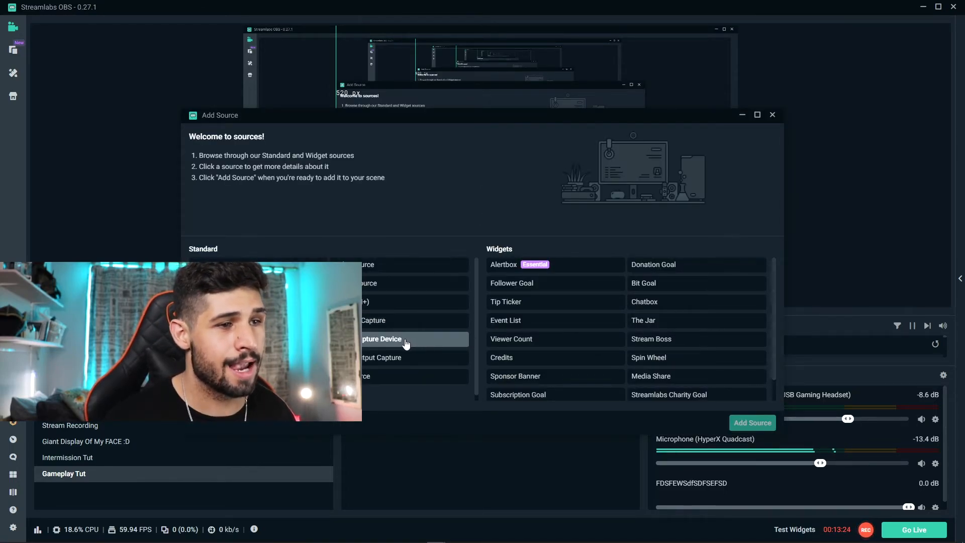
pyautogui.click(397, 284)
pyautogui.click(752, 422)
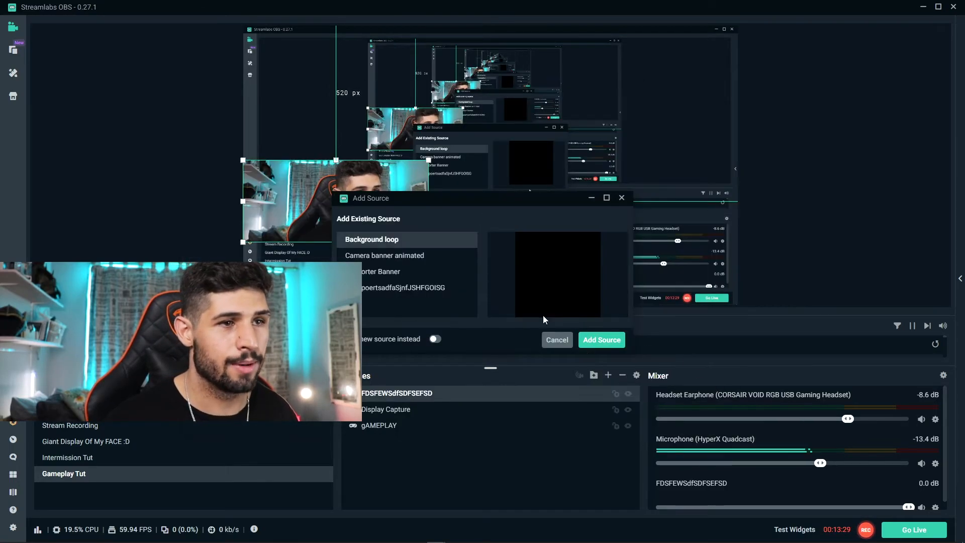
pyautogui.click(434, 339)
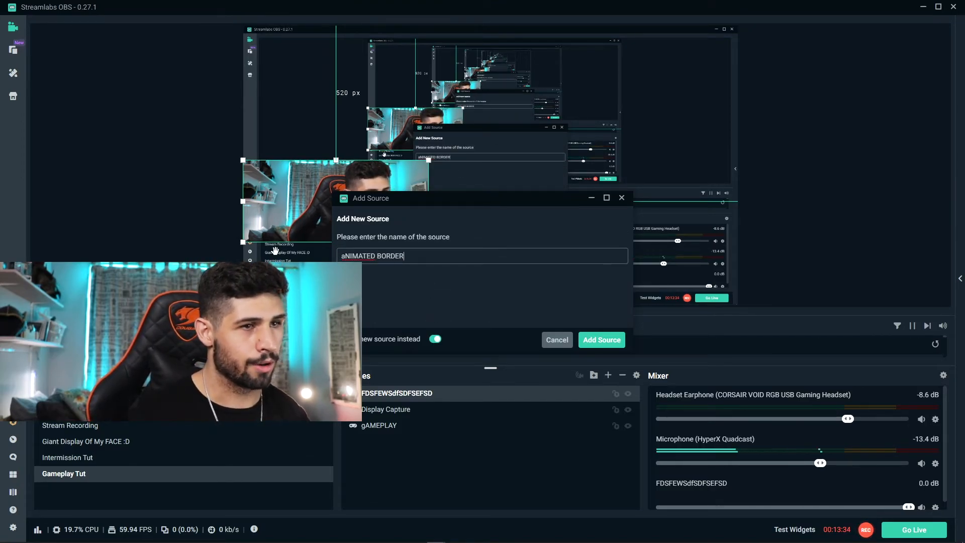
pyautogui.click(616, 338)
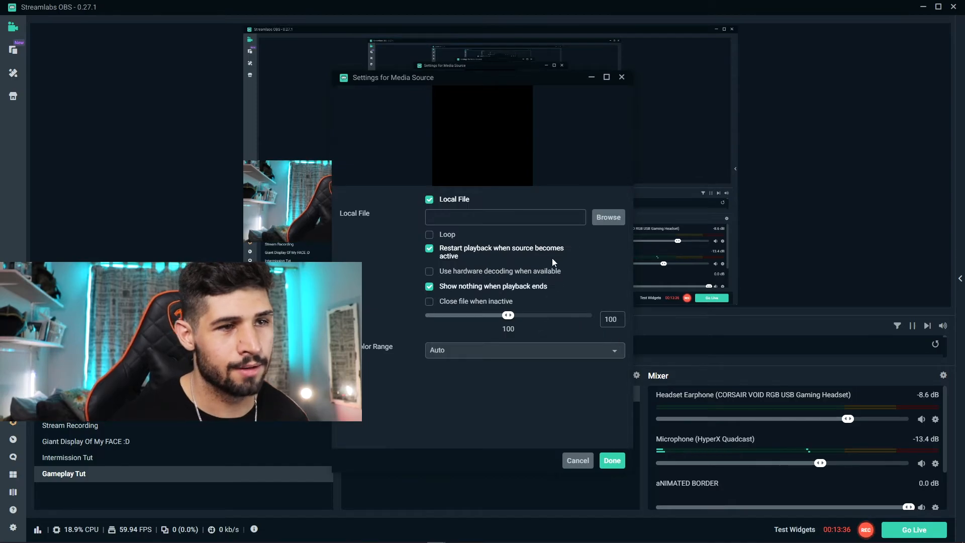
# Load Camera border-lower-res.mov into the border source with looping on, set the playback speed to 200 and accept the settings
pyautogui.click(605, 215)
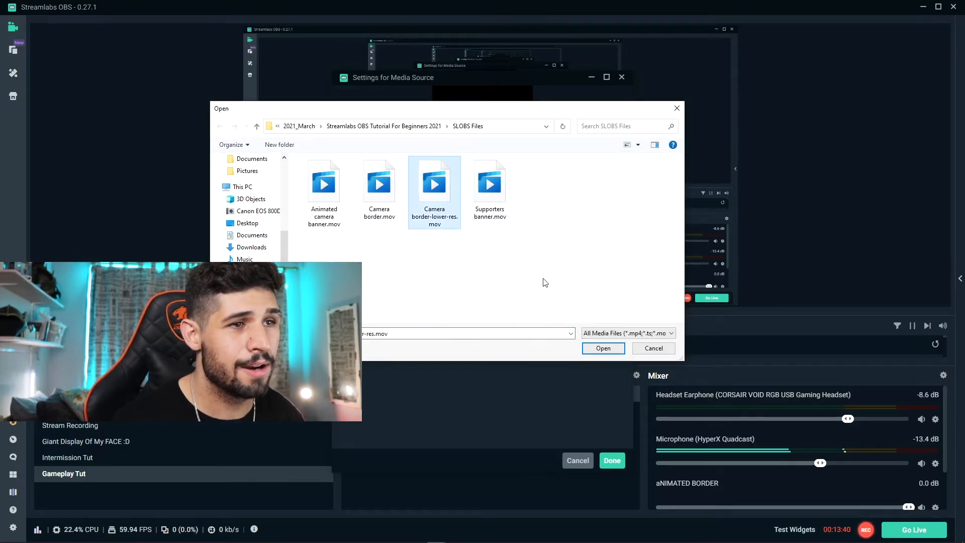
pyautogui.click(387, 195)
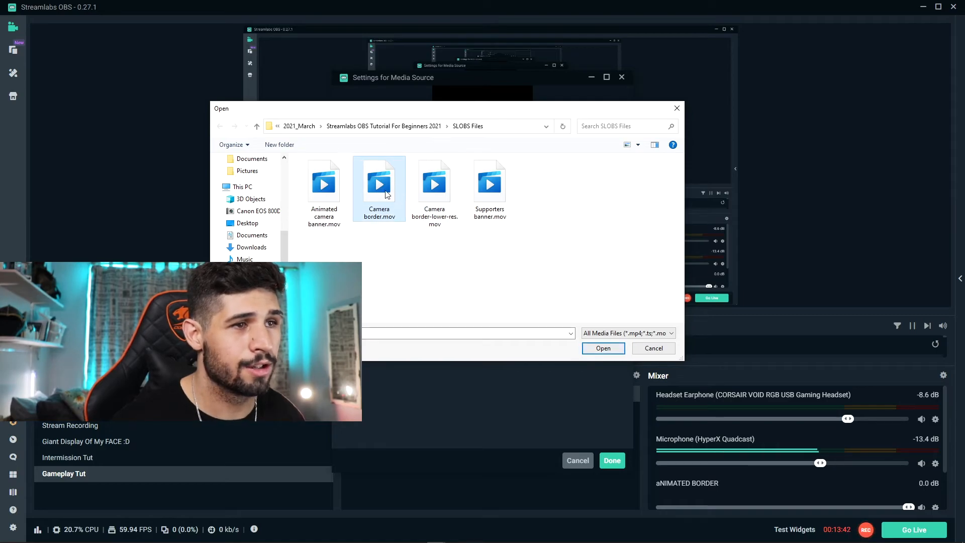
pyautogui.click(444, 201)
pyautogui.click(603, 348)
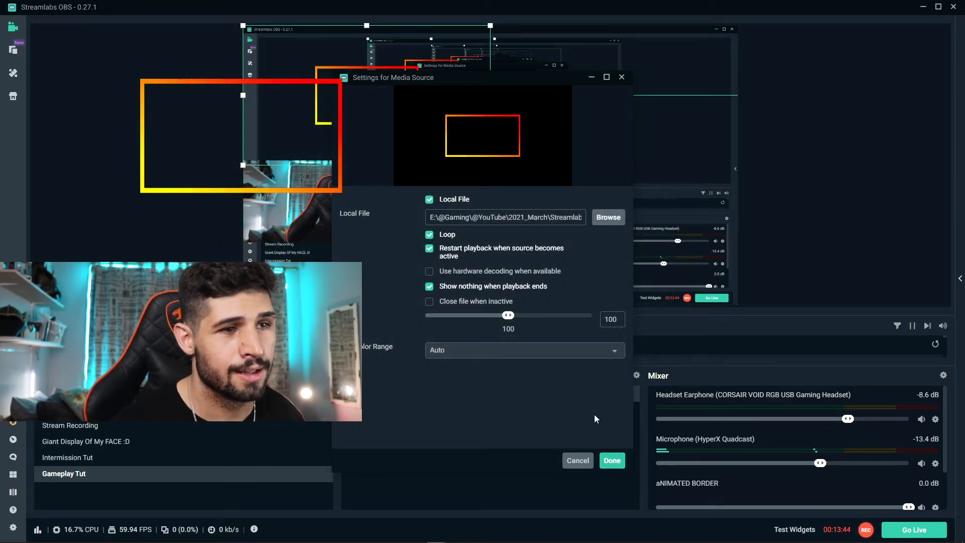
pyautogui.moveTo(507, 315); pyautogui.dragTo(591, 316)
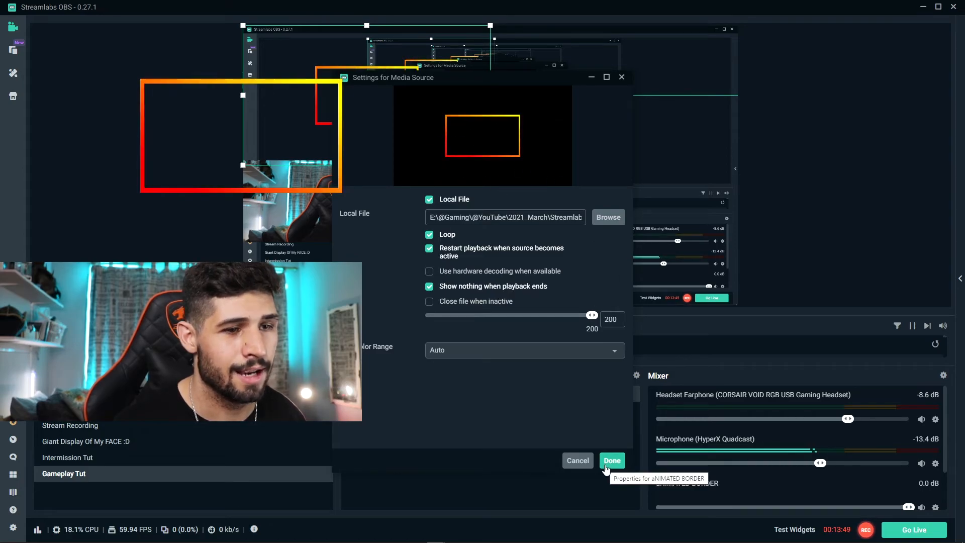
pyautogui.click(611, 461)
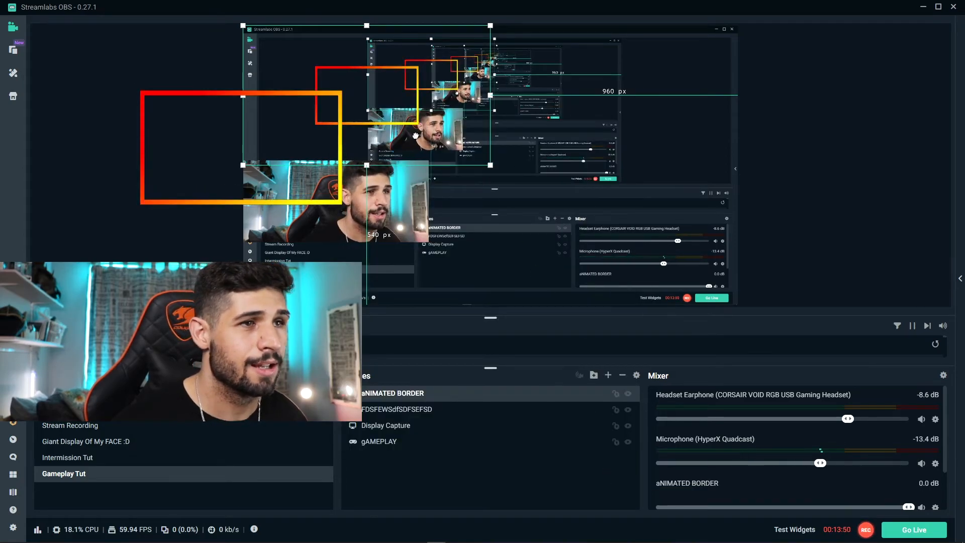
# Move the animated border onto the webcam picture and enlarge it to frame the streamer
pyautogui.moveTo(417, 128); pyautogui.dragTo(346, 222)
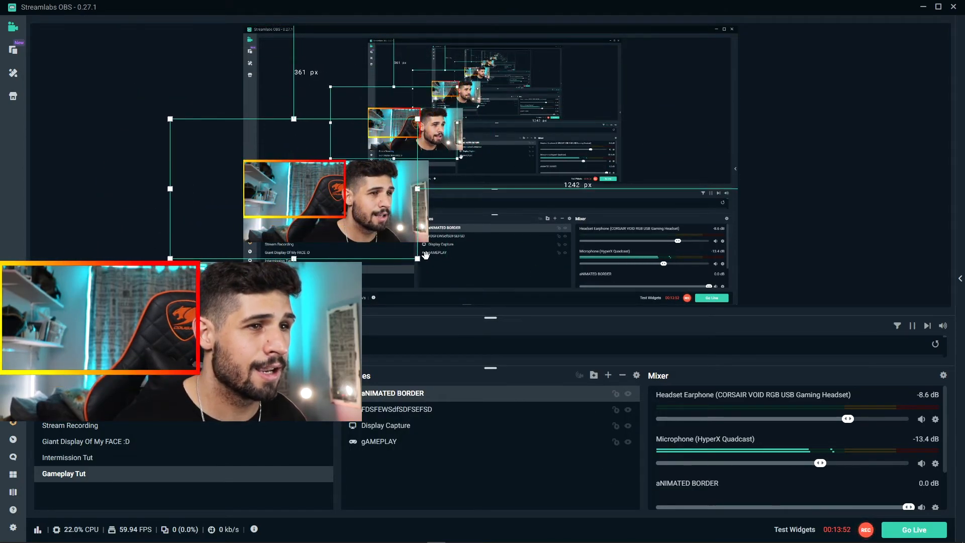
pyautogui.moveTo(425, 256); pyautogui.dragTo(482, 287)
pyautogui.moveTo(482, 119); pyautogui.dragTo(513, 101)
# Crop the webcam picture's edges so that it fits inside the animated border, and deselect it
pyautogui.click(330, 203)
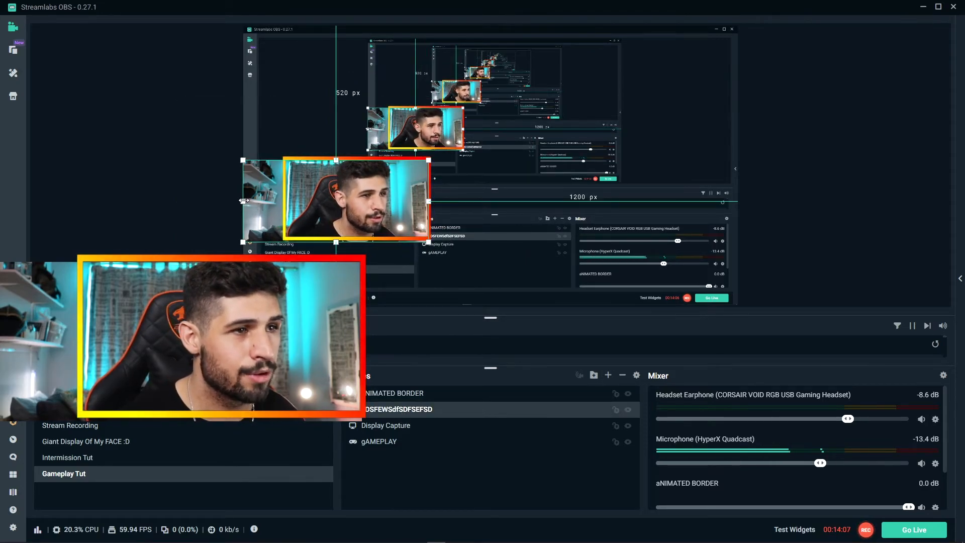
pyautogui.moveTo(251, 201); pyautogui.dragTo(283, 201)
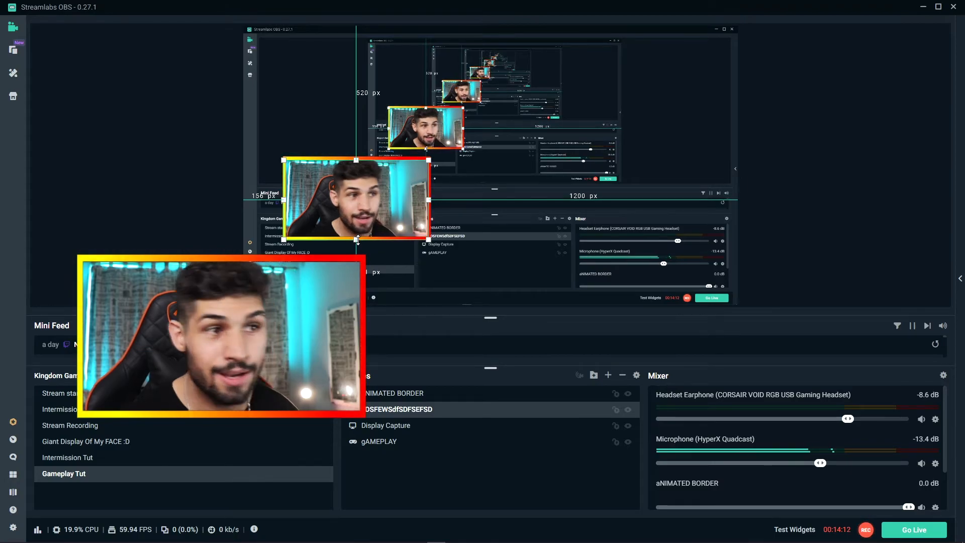
pyautogui.click(780, 144)
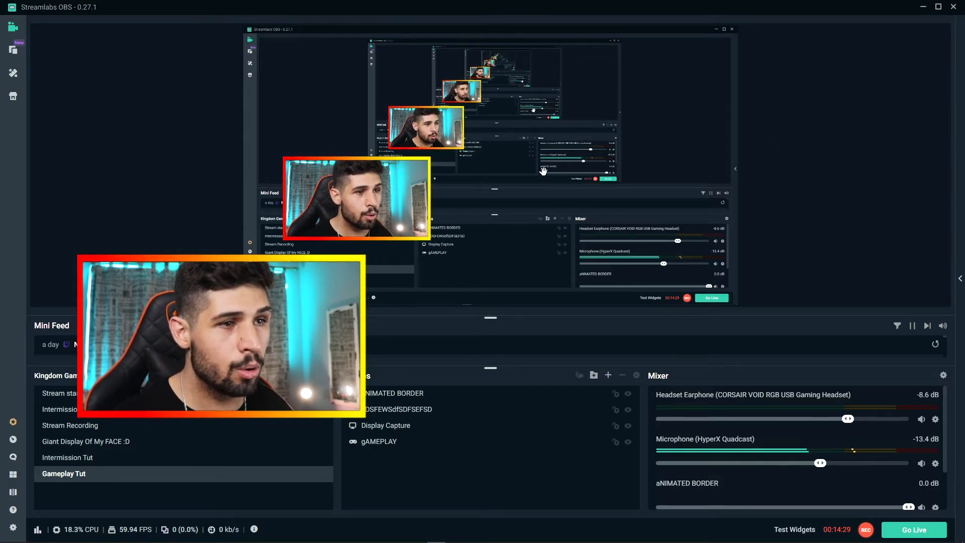
# Select the animated border and the webcam together, and move both higher in the scene
pyautogui.click(421, 409)
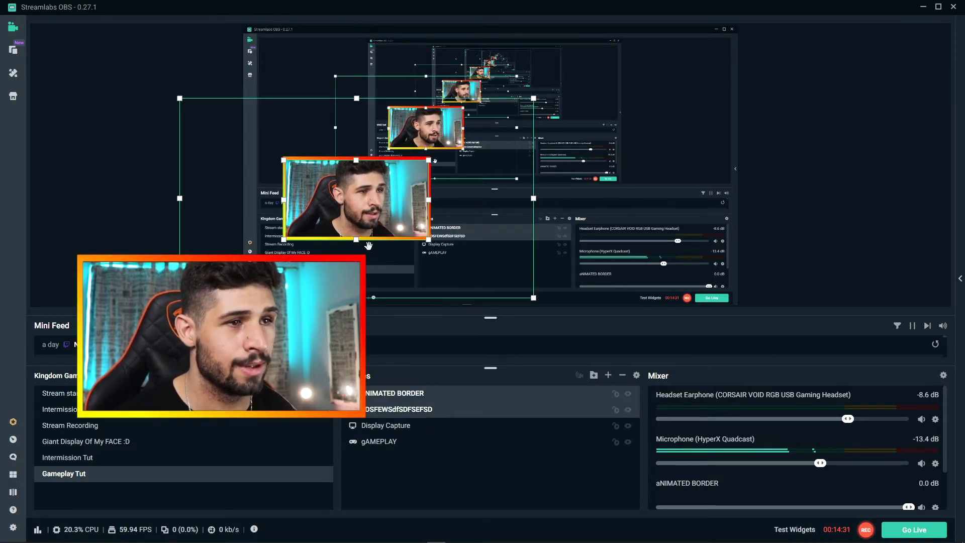
pyautogui.moveTo(380, 208); pyautogui.dragTo(357, 149)
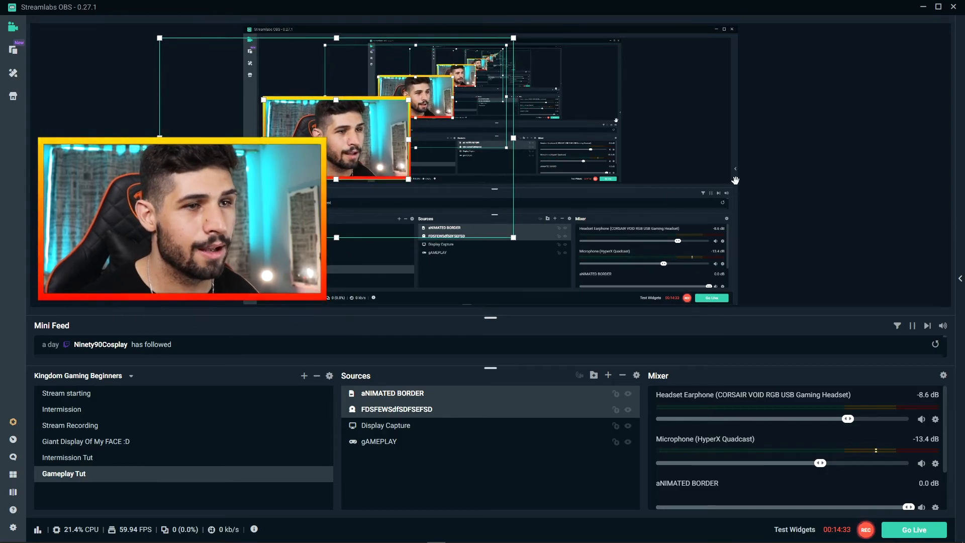
pyautogui.click(785, 187)
# Group the aNIMATED BORDER and FDSFEWSdfSDFSEFSD sources into a folder named "cAMERA"
pyautogui.click(402, 394)
pyautogui.keyDown('ctrl'); pyautogui.click(412, 409); pyautogui.keyUp('ctrl')
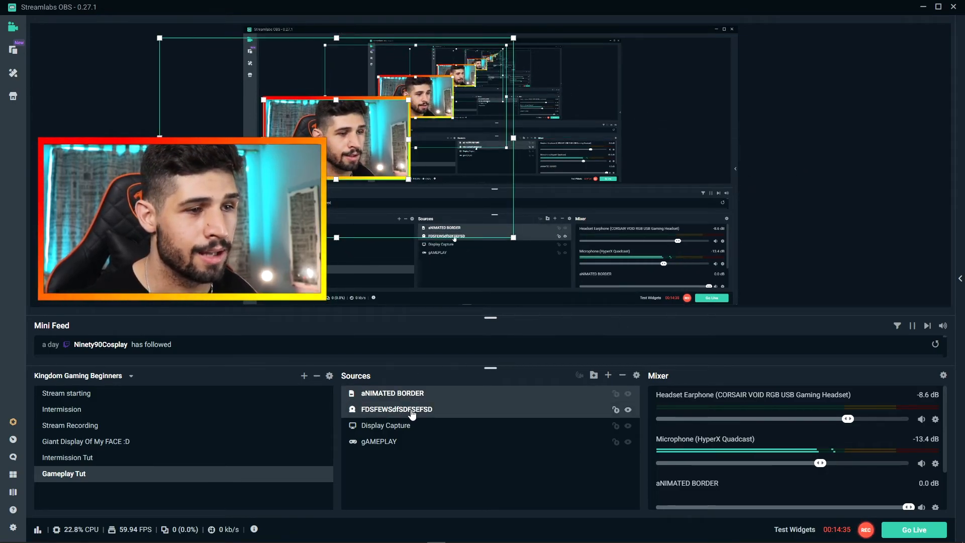
pyautogui.rightClick(413, 409)
pyautogui.moveTo(462, 307)
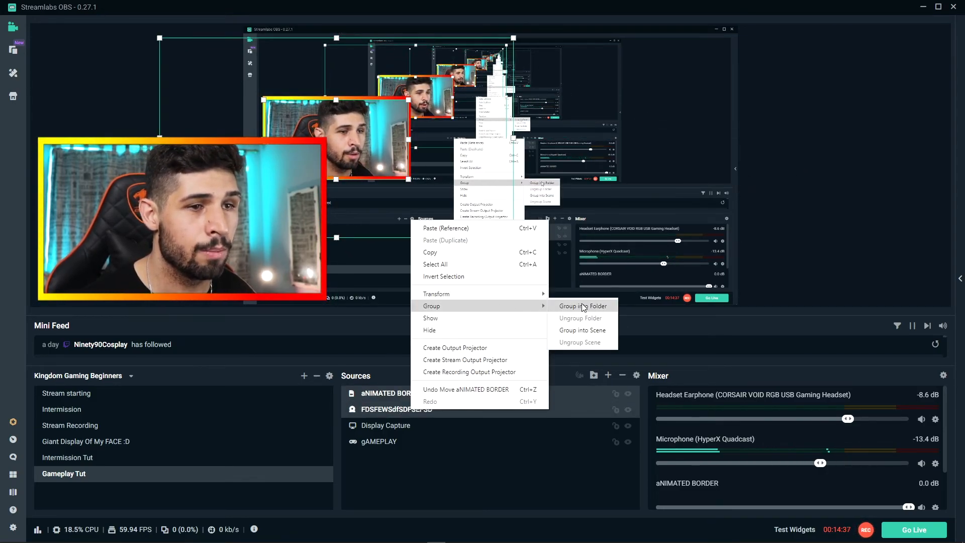
pyautogui.click(578, 305)
pyautogui.hotkey('ctrl', 'a')
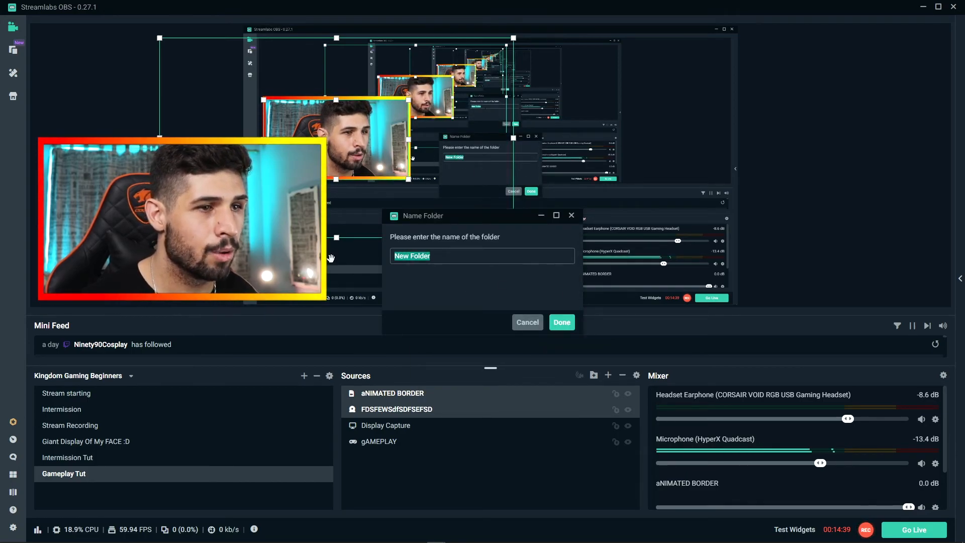
pyautogui.write('cAMERA')
pyautogui.press('Return')
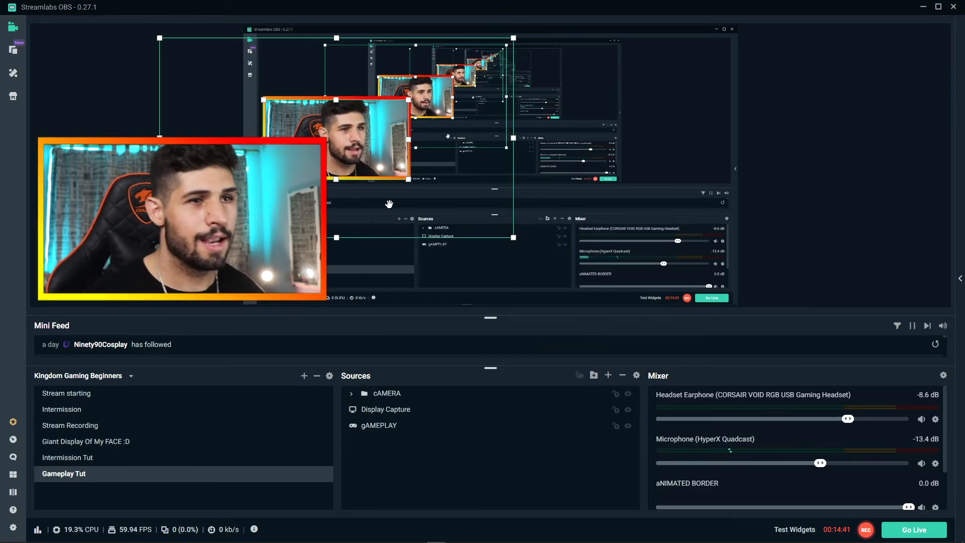
# Select the cAMERA folder and move and enlarge the framed webcam as one unit over the right part of the scene
pyautogui.click(394, 396)
pyautogui.moveTo(505, 248); pyautogui.dragTo(854, 185)
pyautogui.moveTo(794, 184); pyautogui.dragTo(713, 145)
pyautogui.click(814, 152)
pyautogui.moveTo(533, 166); pyautogui.dragTo(675, 127)
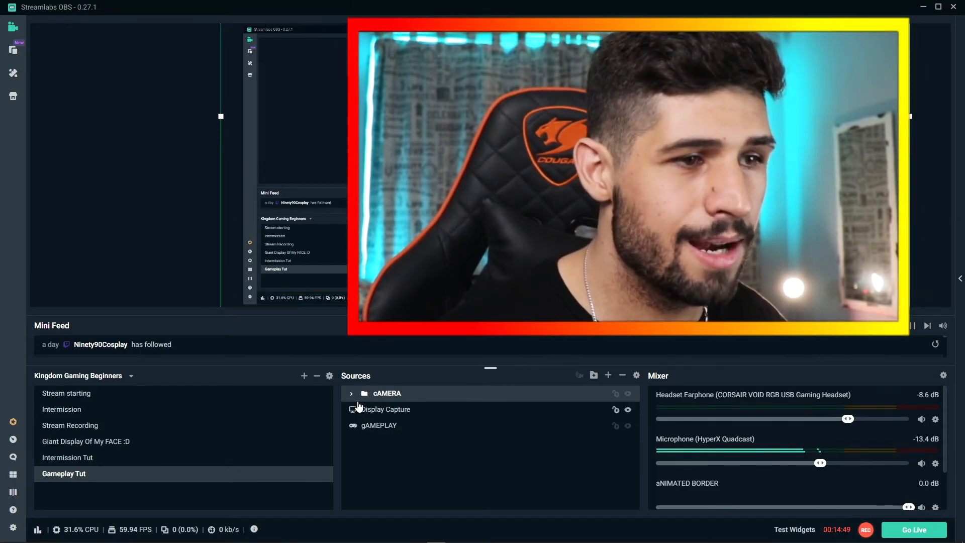
# Expand the cAMERA folder and select the animated border and the webcam source in it one at a time
pyautogui.click(351, 393)
pyautogui.click(410, 411)
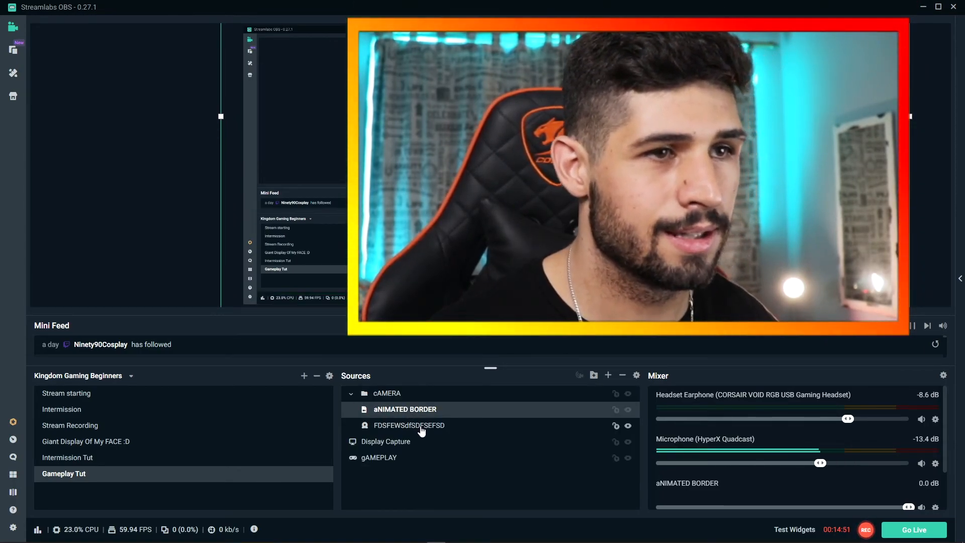
pyautogui.click(397, 425)
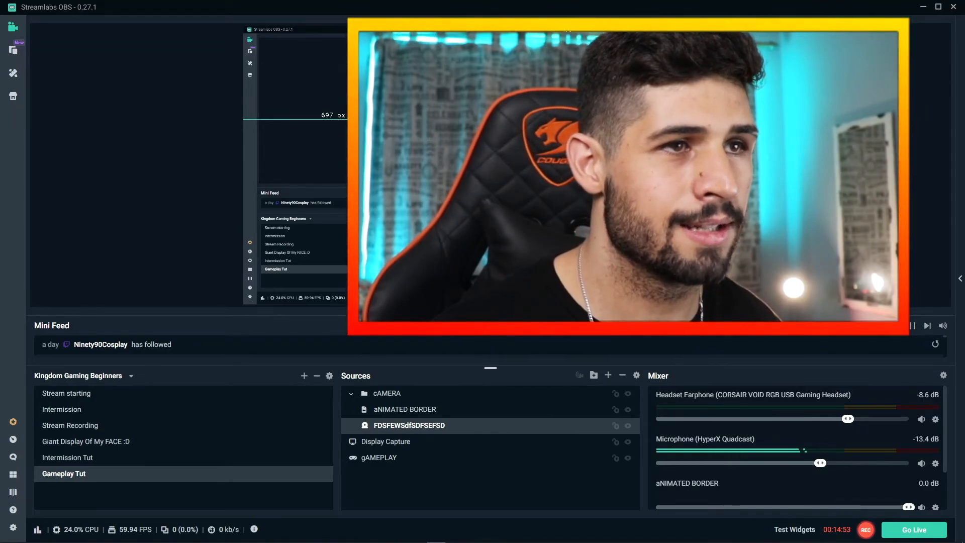
pyautogui.moveTo(423, 119); pyautogui.dragTo(673, 129)
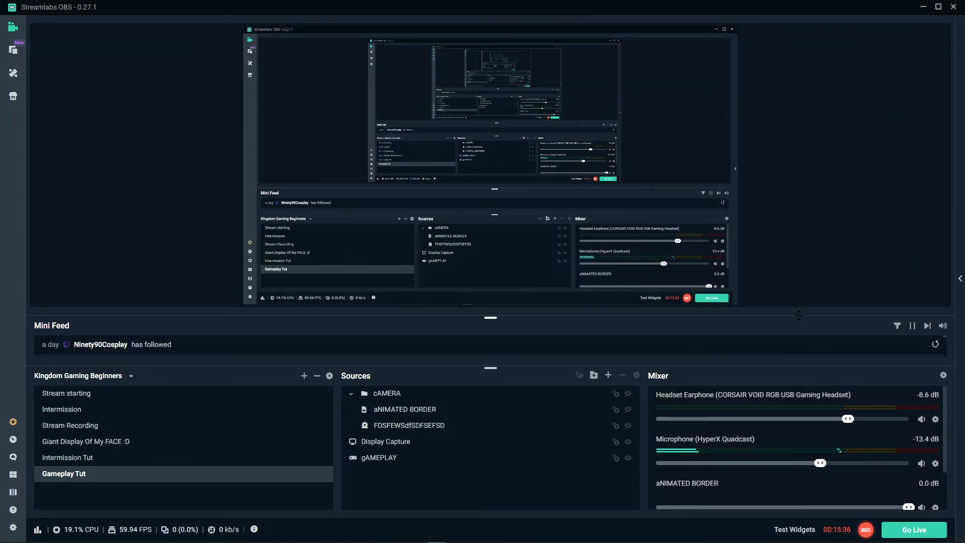
# Review the mixer's advanced audio settings for all audio sources and close them
pyautogui.click(943, 376)
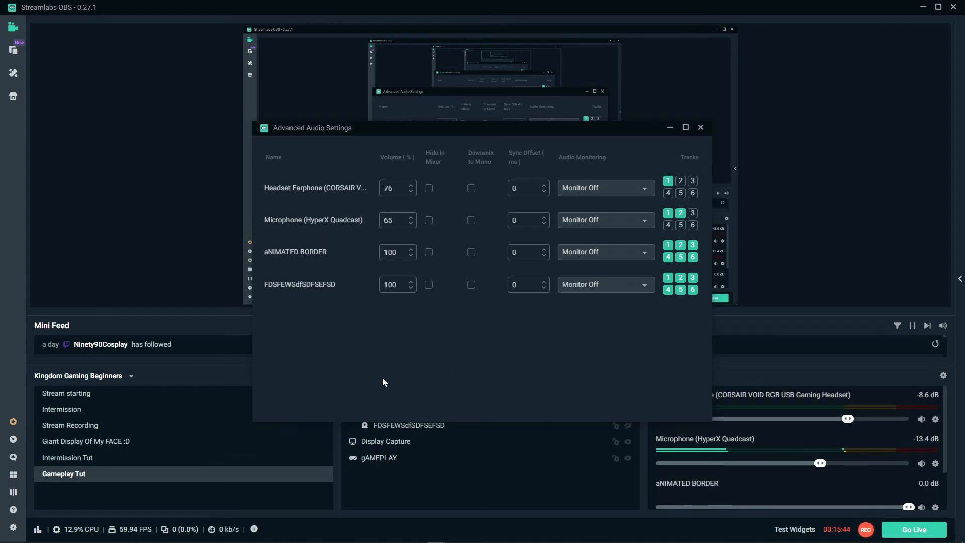
pyautogui.click(701, 129)
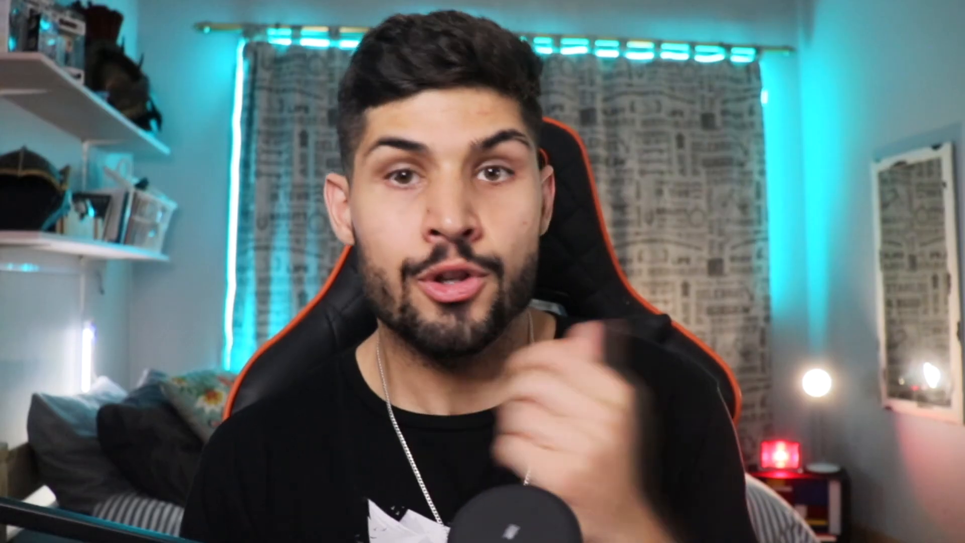